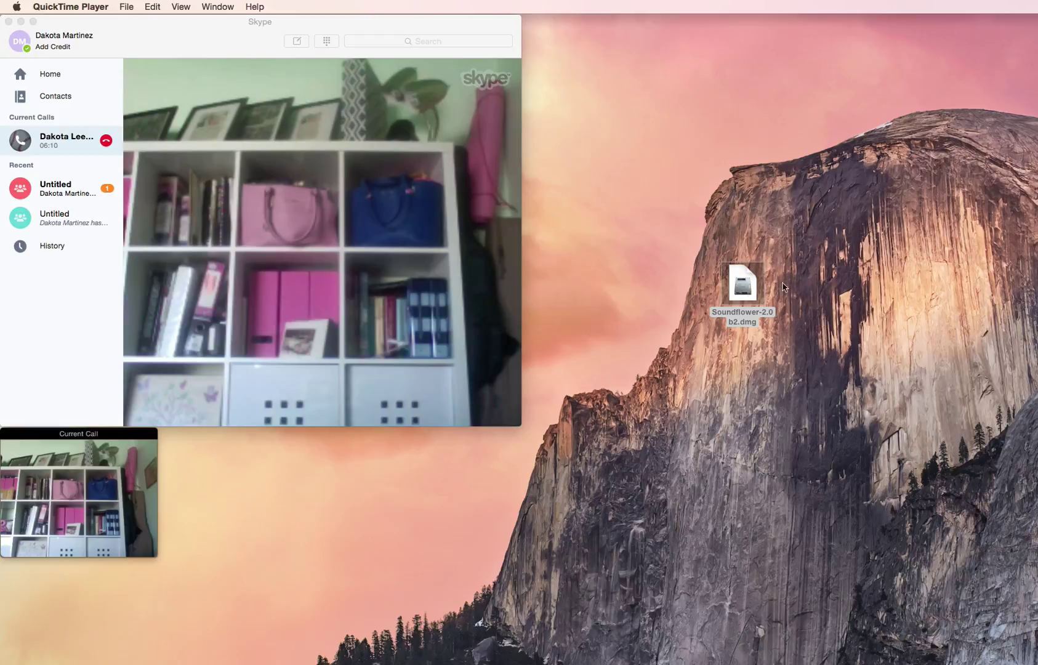
Step: Move the Soundflower-2.0b2.dmg file on the desktop to the Trash
click(743, 284)
right_click(746, 283)
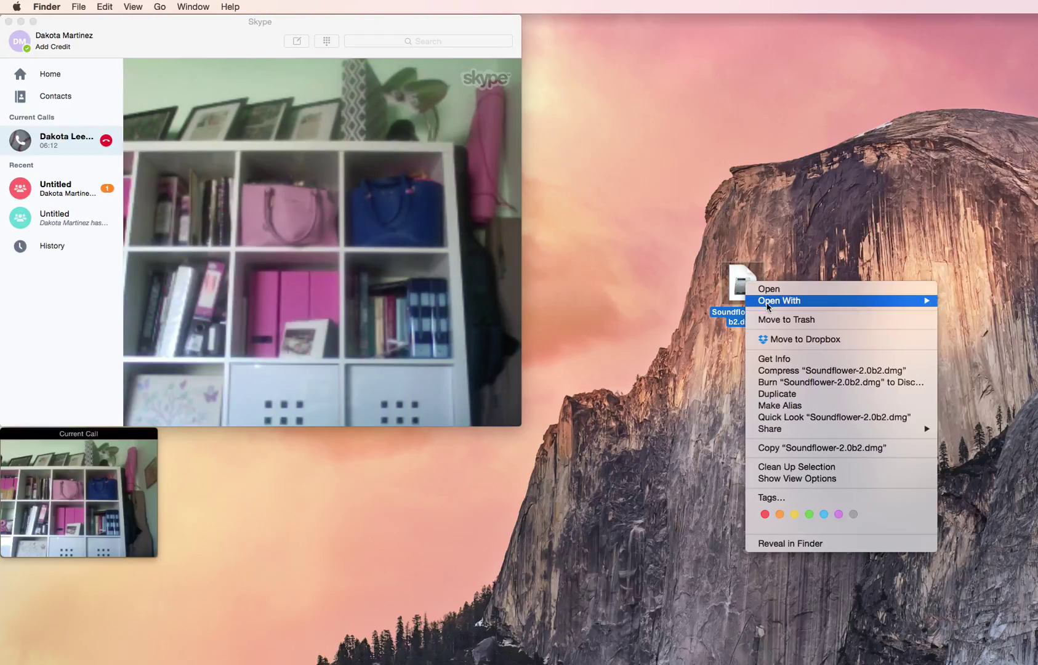
click(784, 319)
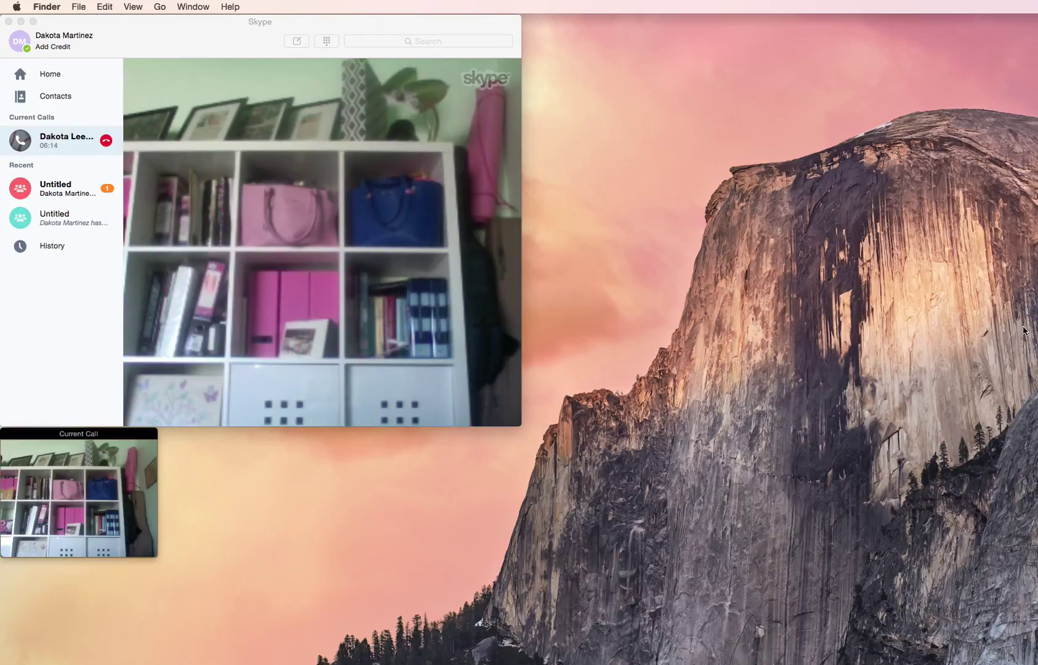
key(super+Tab)
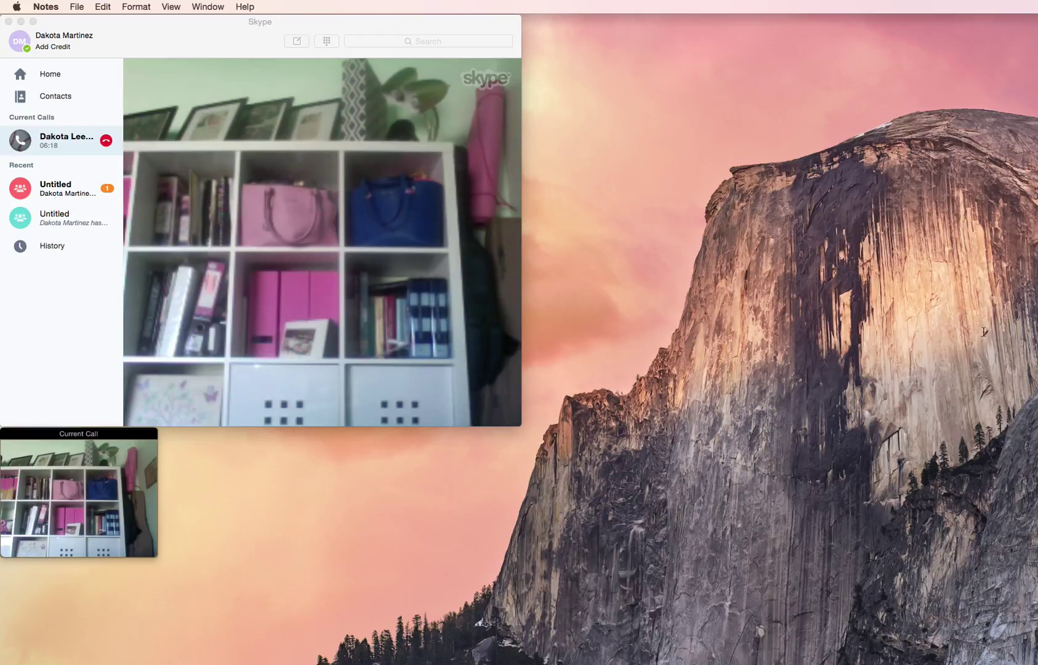
click(608, 283)
key(super+space)
text(chr)
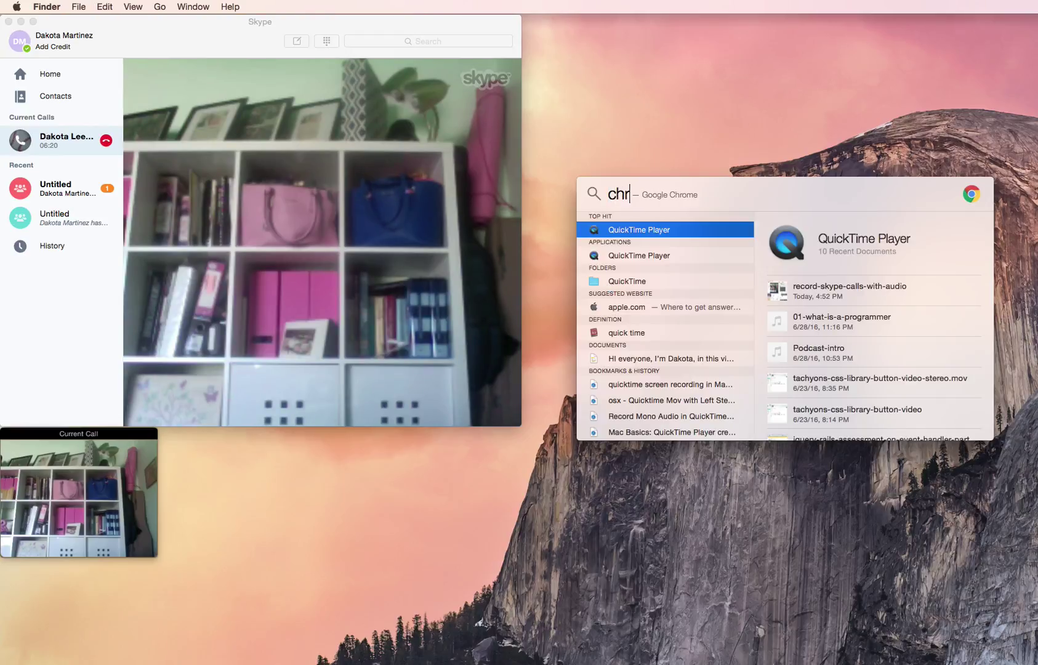
text(ome)
key(Return)
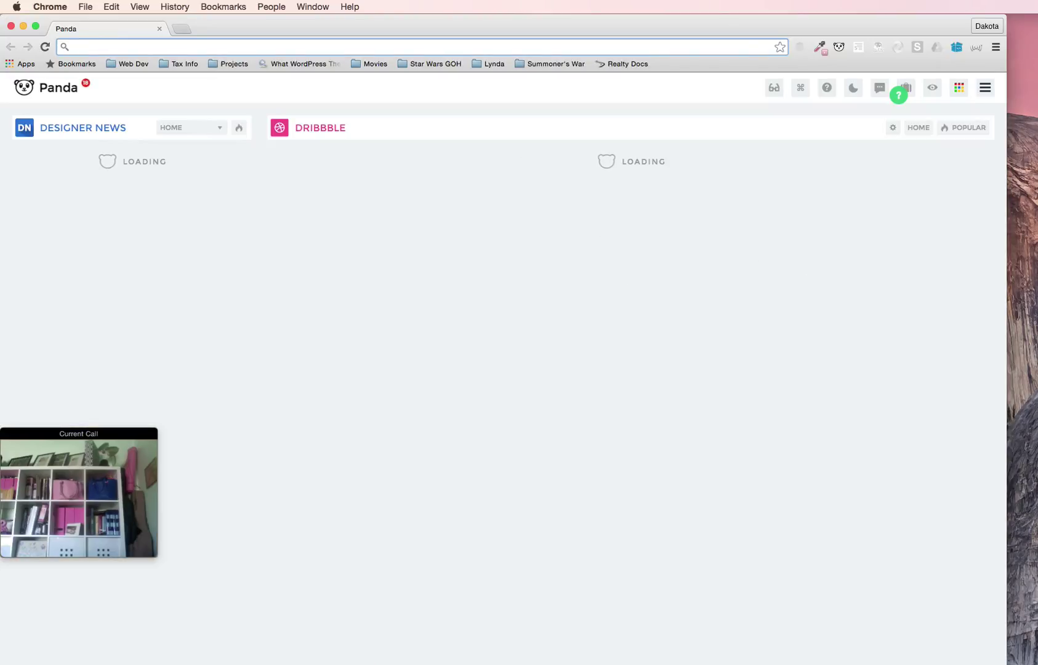
text(https://github.com/mattingalls/Soundflower/releases/download/2.0b2/Soundflower-2.0b2.dmg)
key(Return)
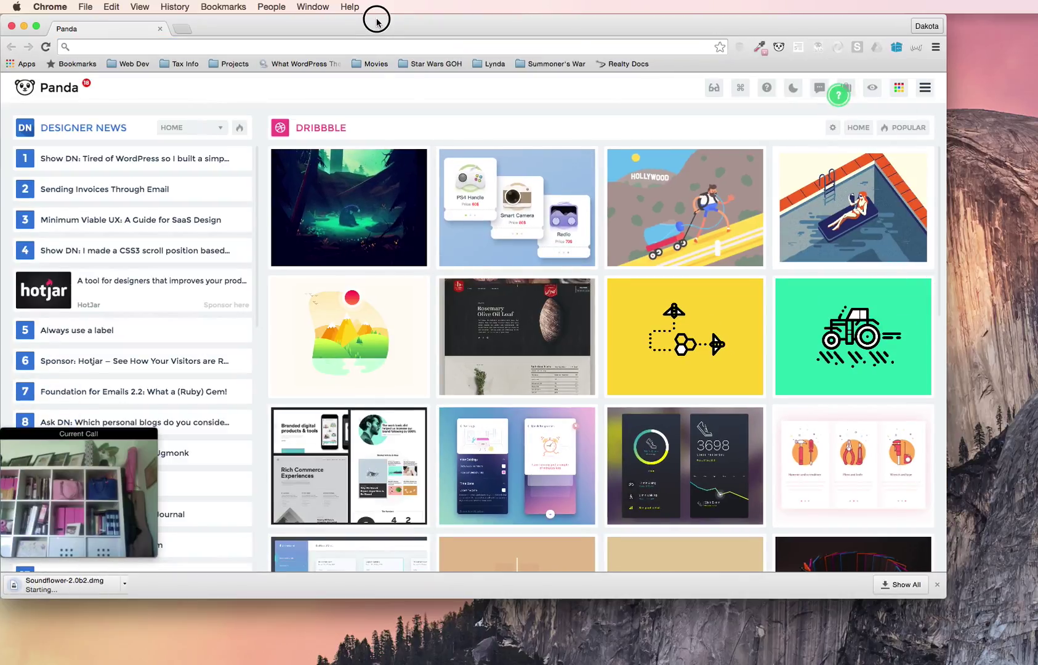
Step: Reveal the downloaded Soundflower-2.0b2.dmg in Finder and open the disk image
drag(377, 20, 396, 20)
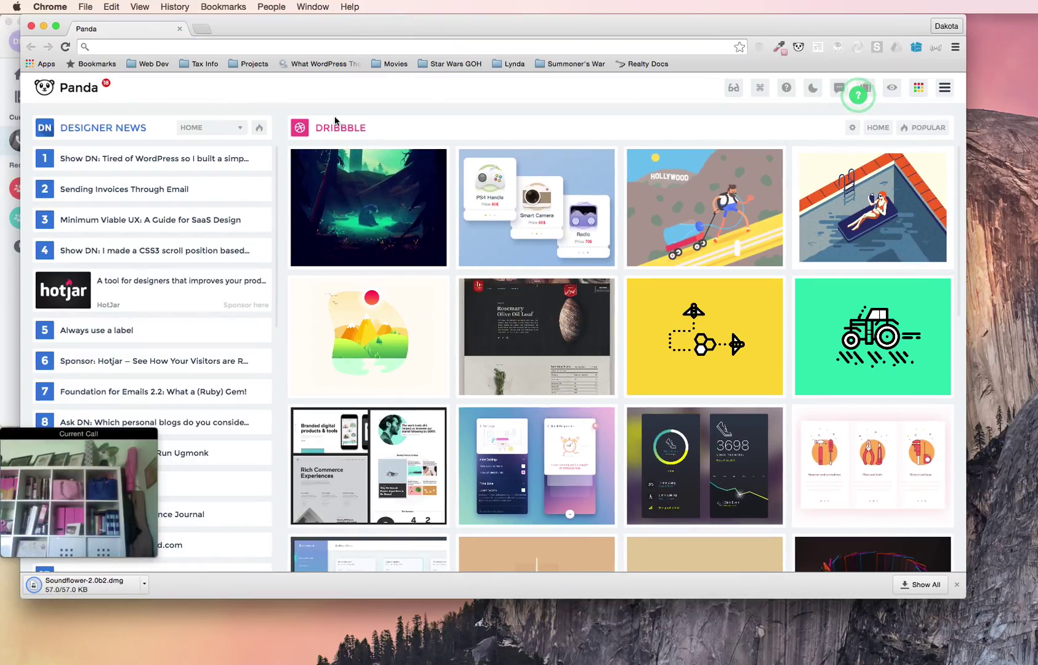
click(146, 586)
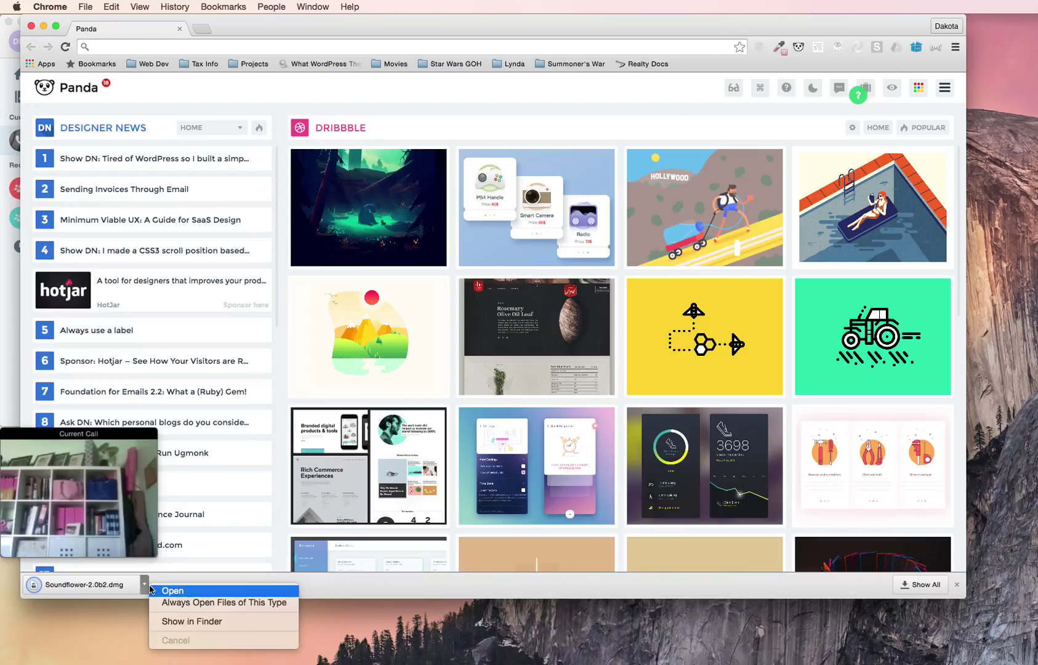
click(192, 622)
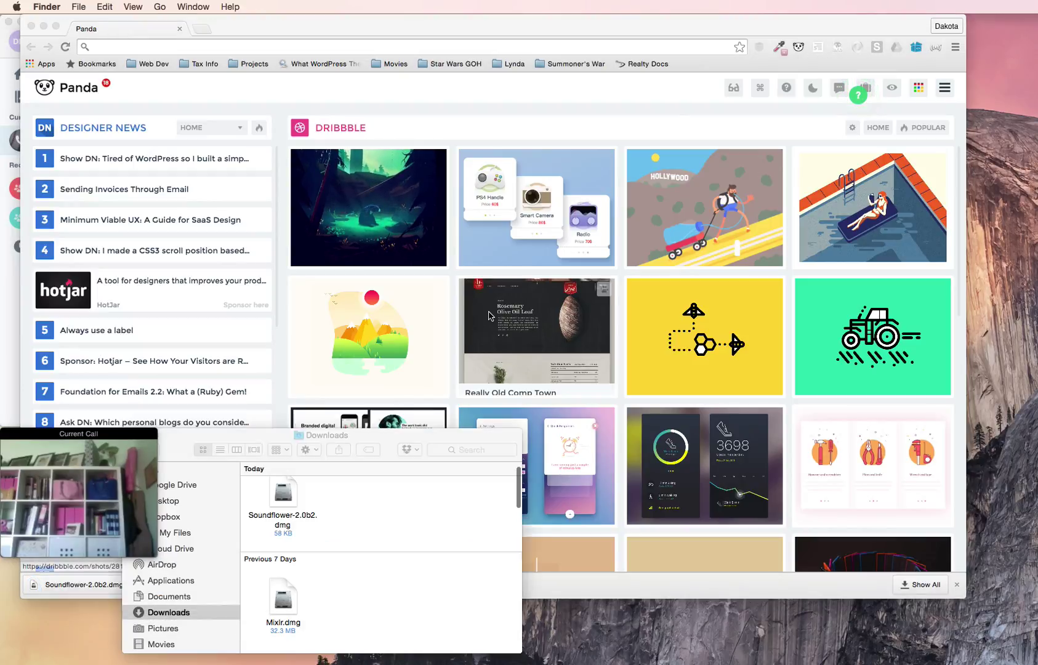
double_click(285, 500)
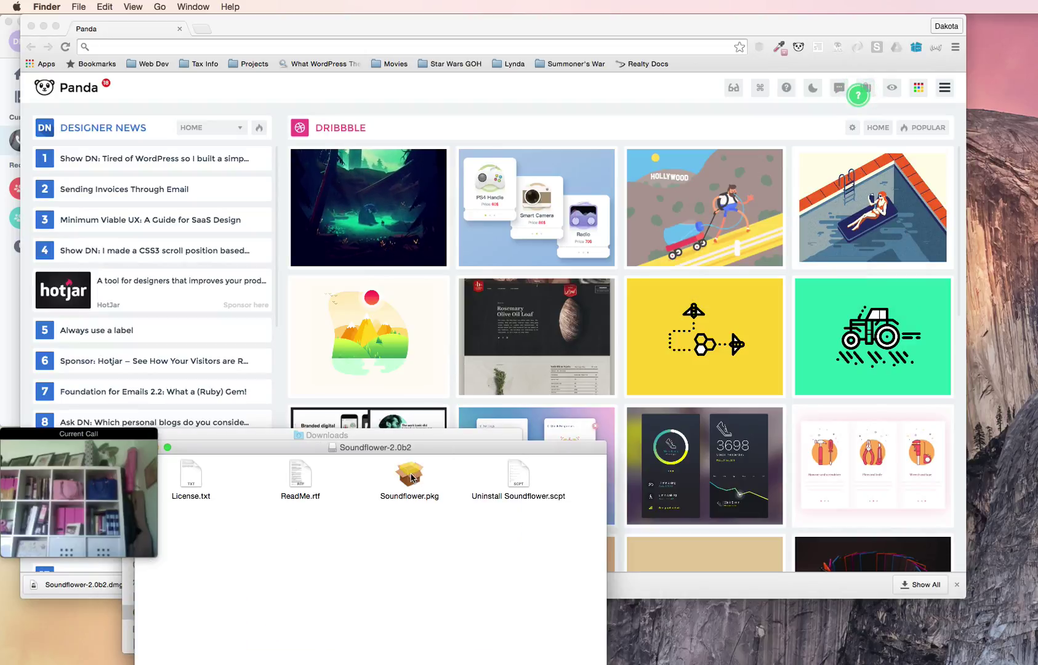
Step: Try to run Soundflower.pkg, and allow it to open anyway through the Security & Privacy settings in System Preferences
double_click(410, 475)
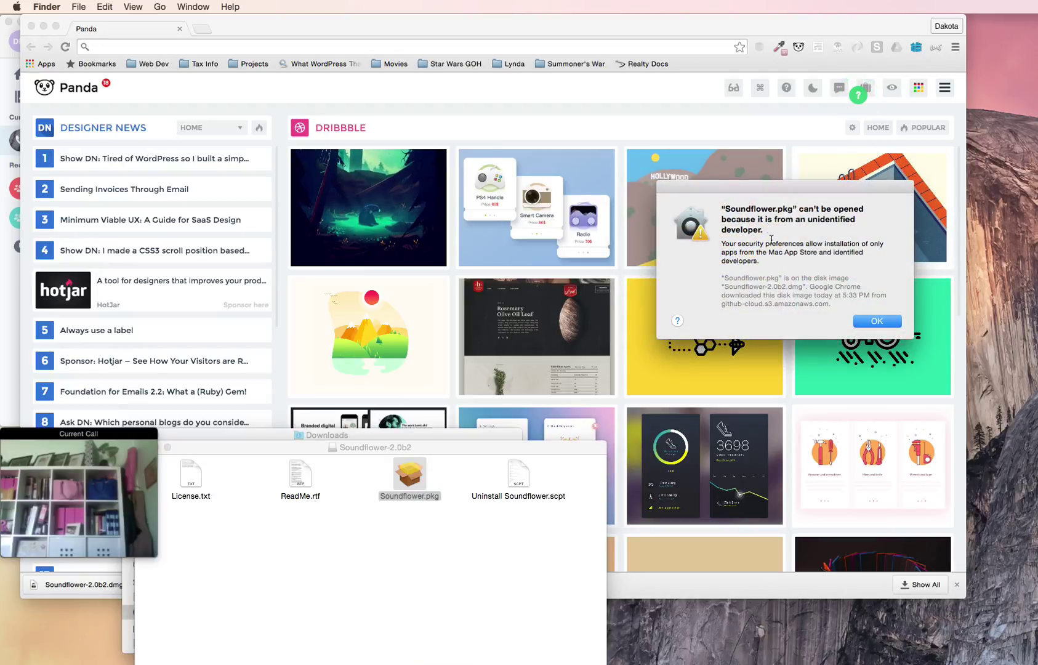
click(875, 325)
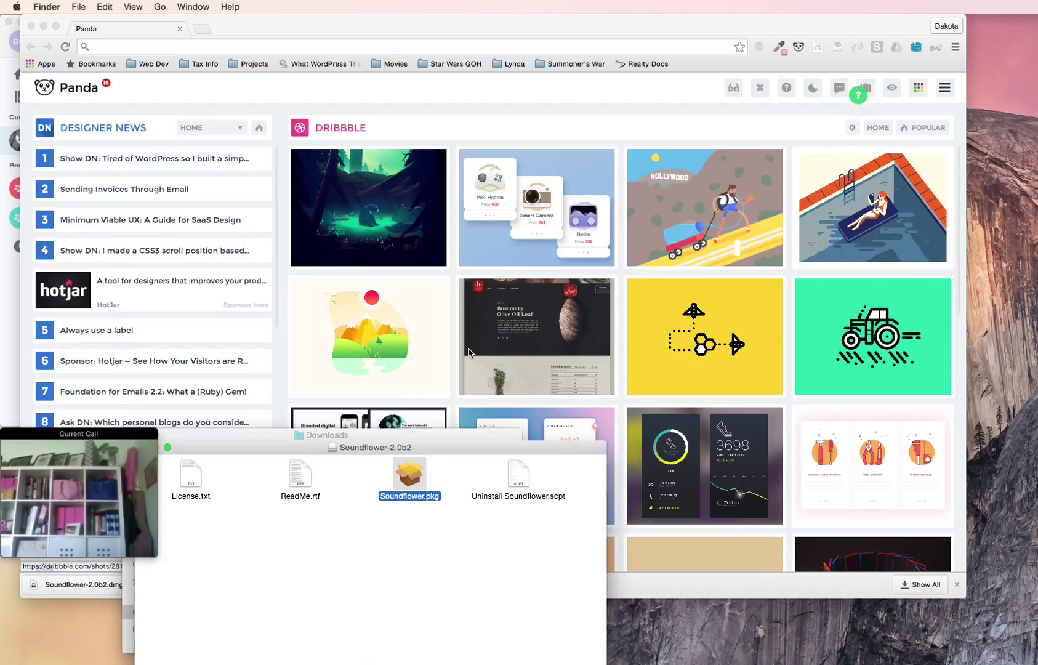
click(16, 7)
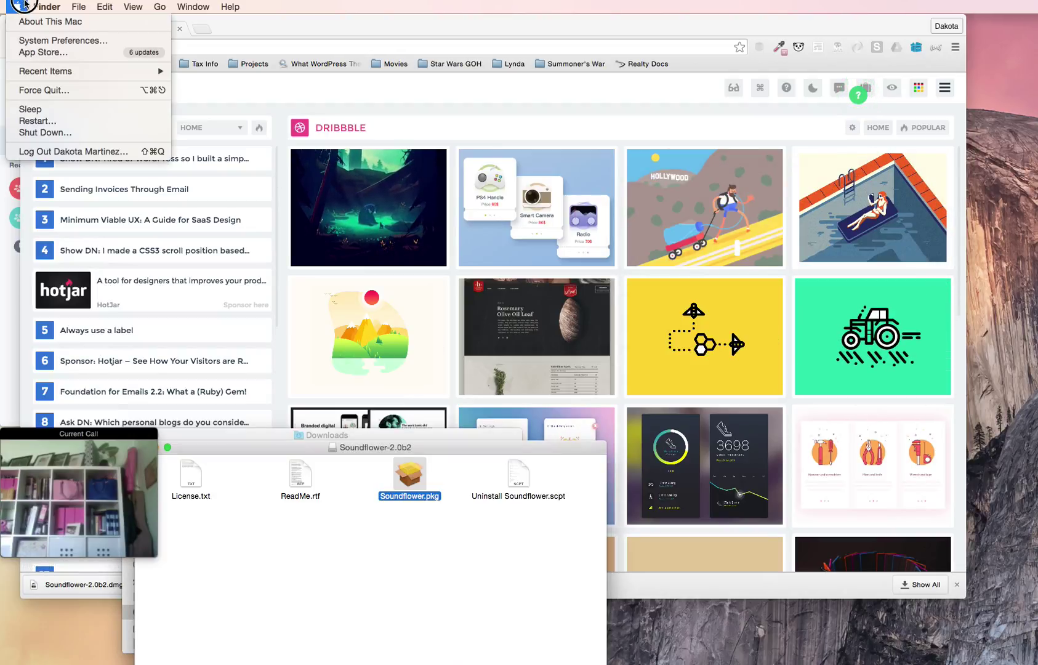
click(30, 40)
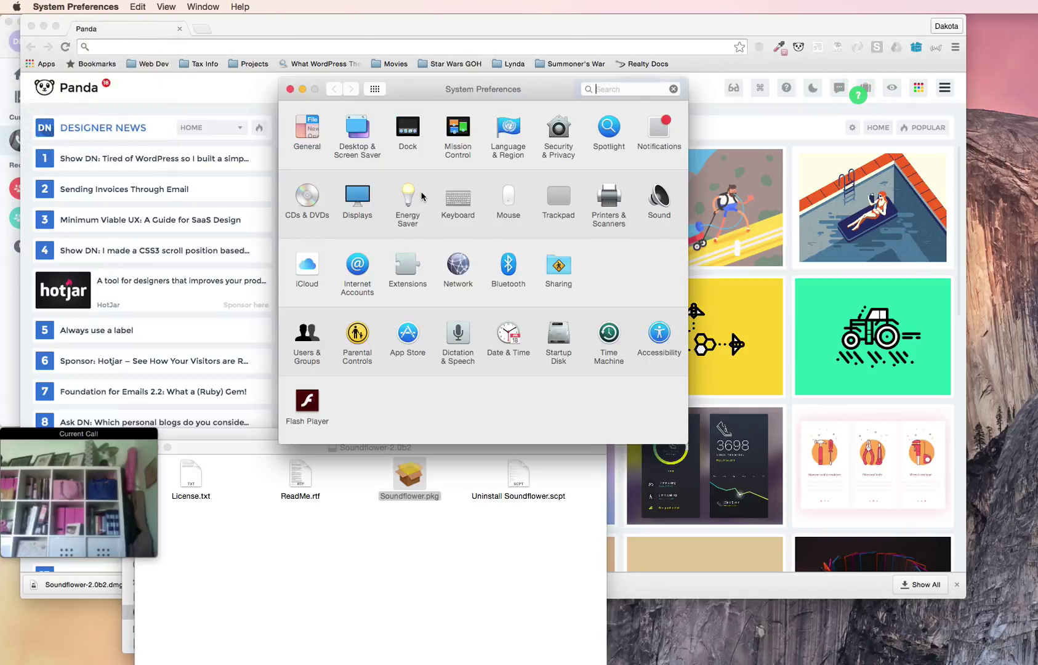
click(562, 138)
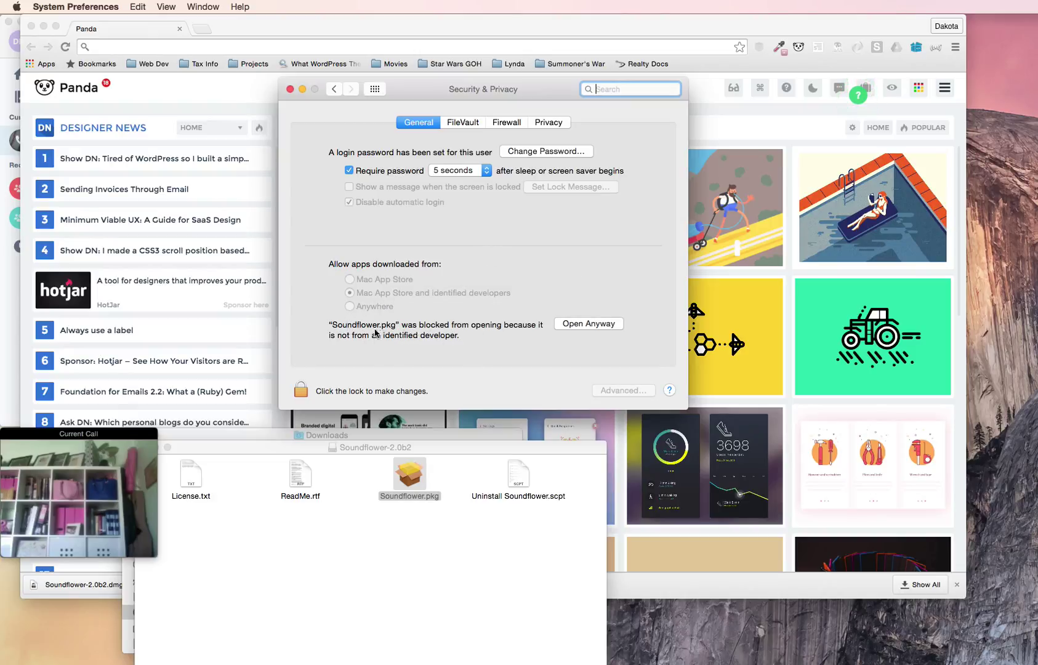
click(603, 325)
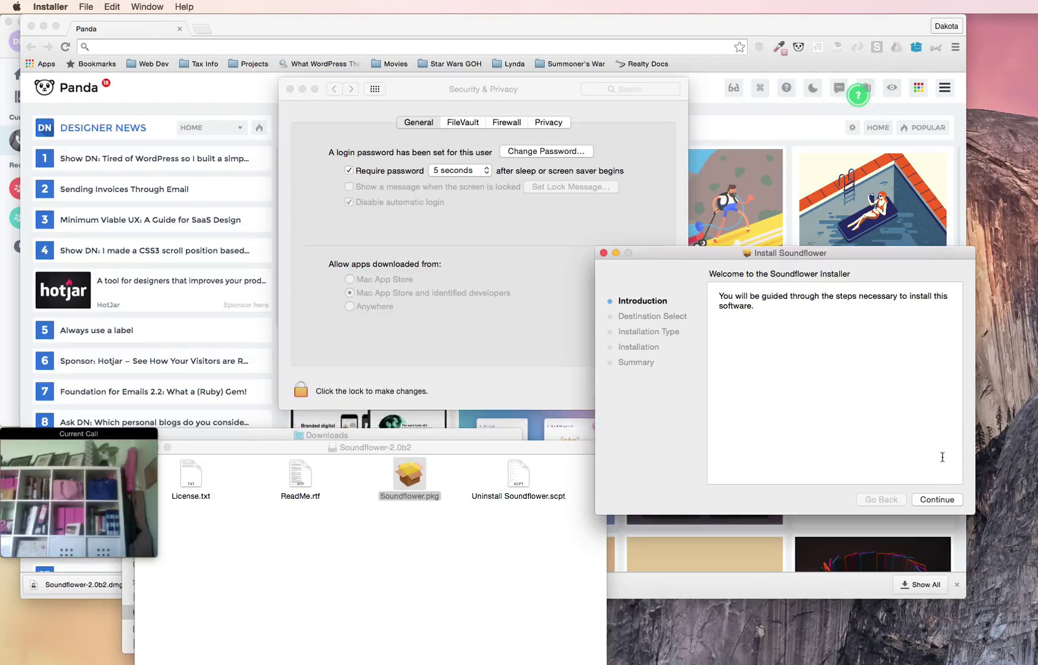
Step: Start the standard Soundflower installation, then cancel the authorization and close the installer
click(937, 499)
click(941, 499)
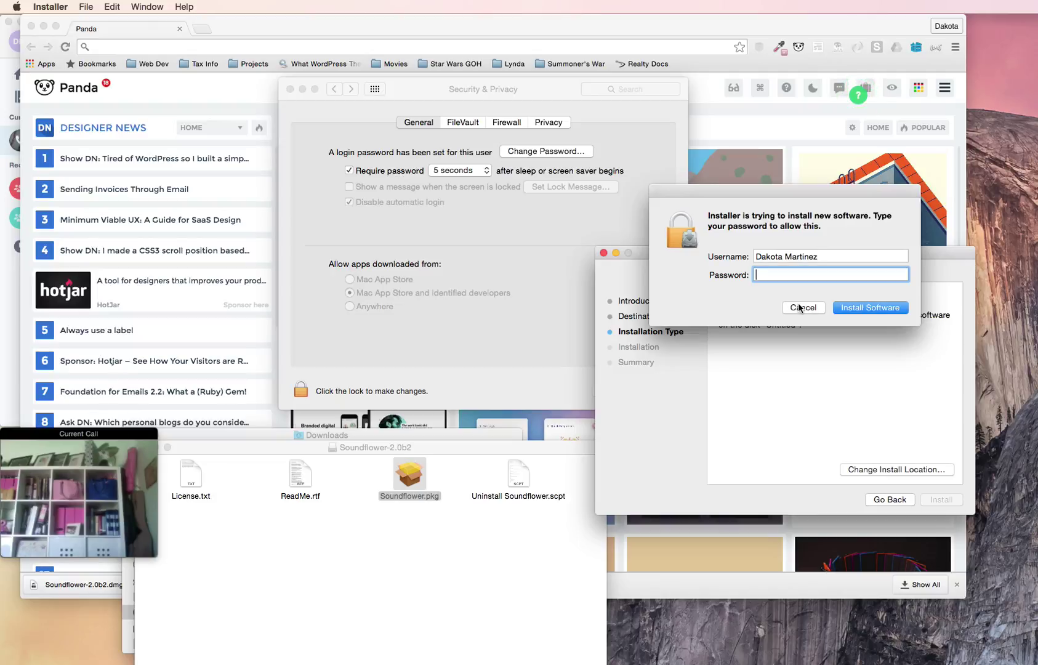
click(803, 307)
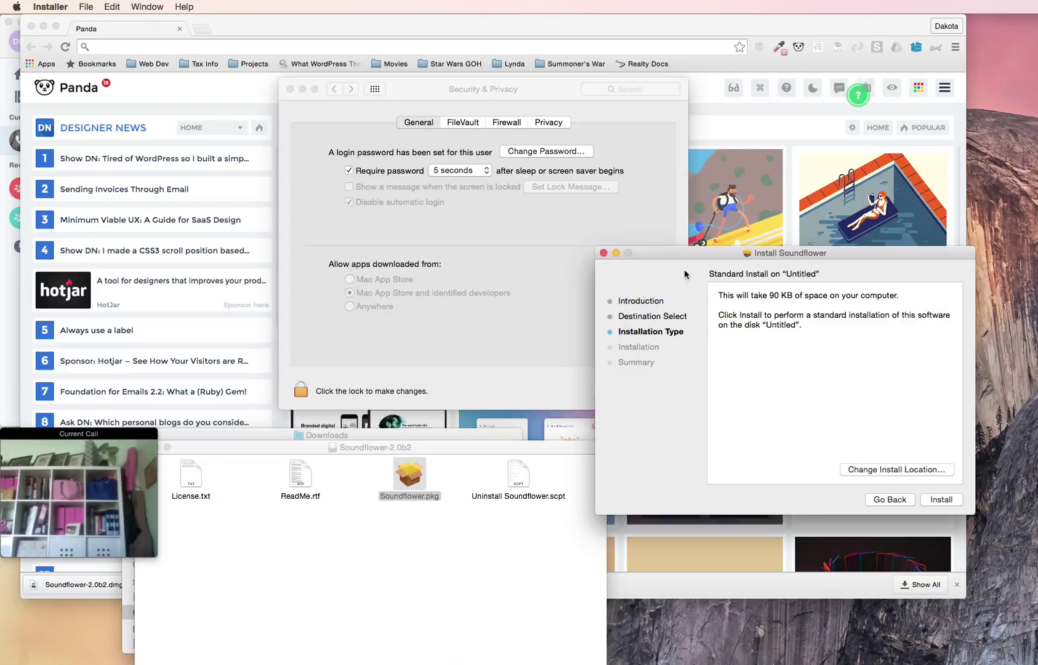
click(605, 254)
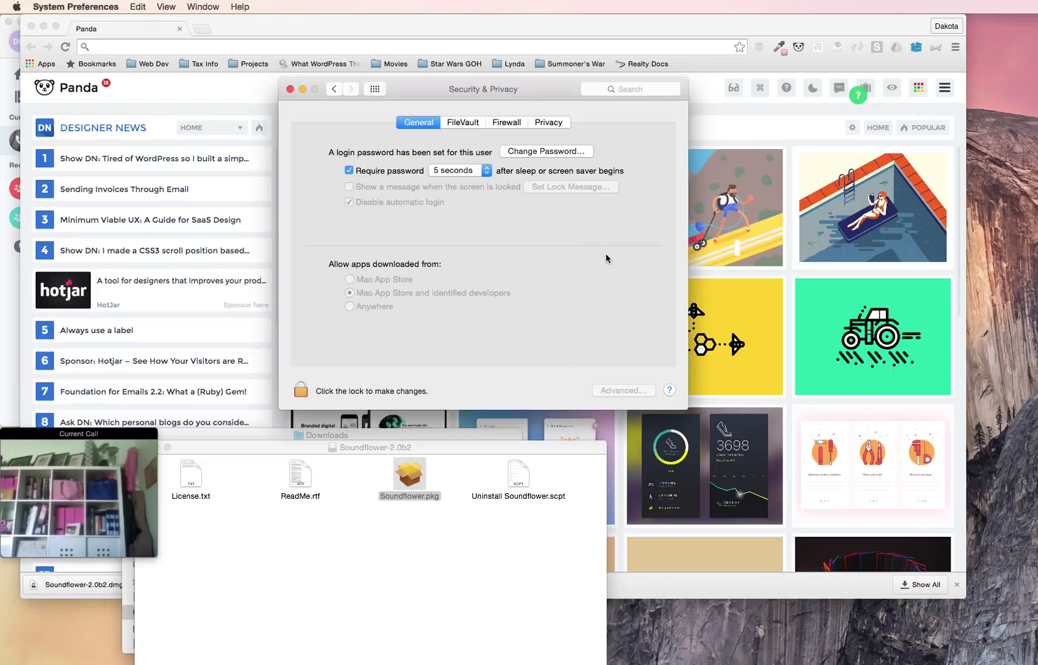
Step: Close the System Preferences, Chrome and Soundflower-2.0b2 disk image windows
click(290, 89)
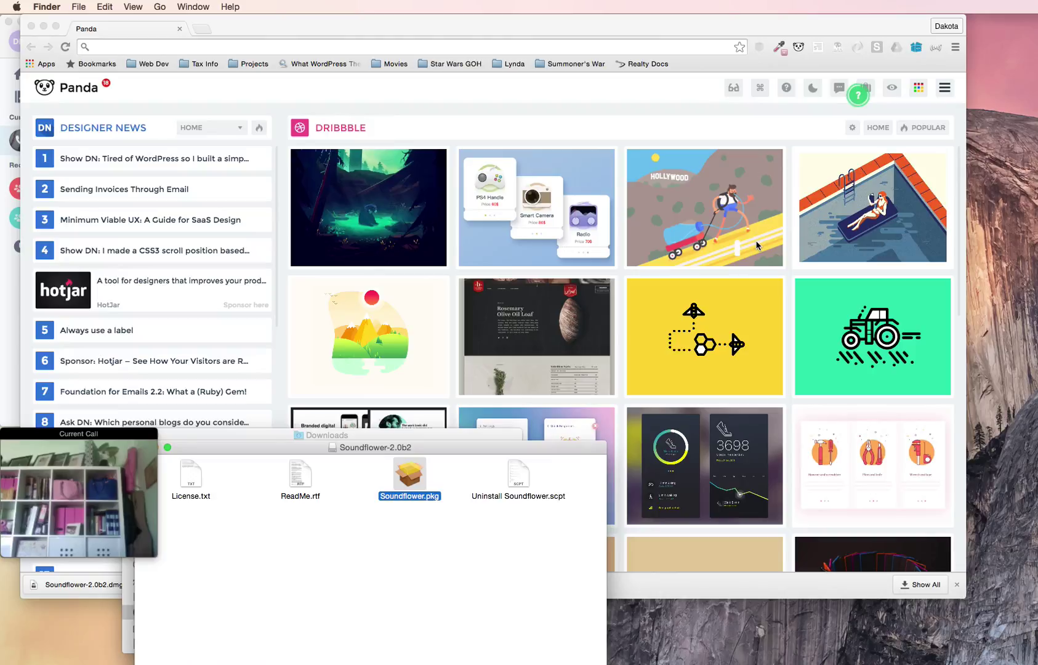
click(31, 26)
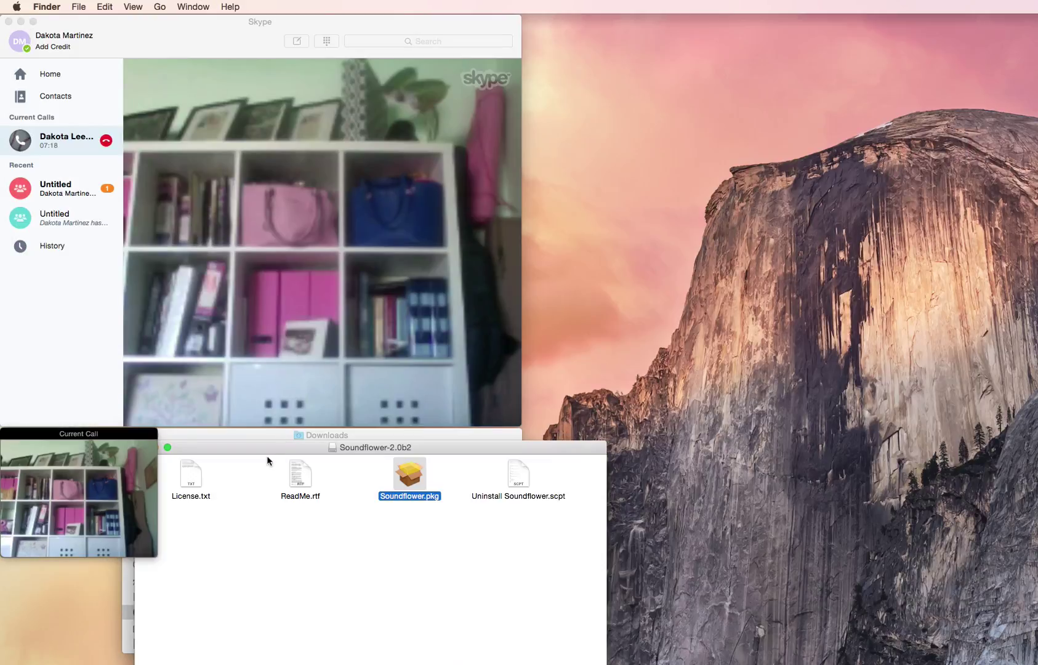
click(234, 495)
drag(164, 444, 274, 444)
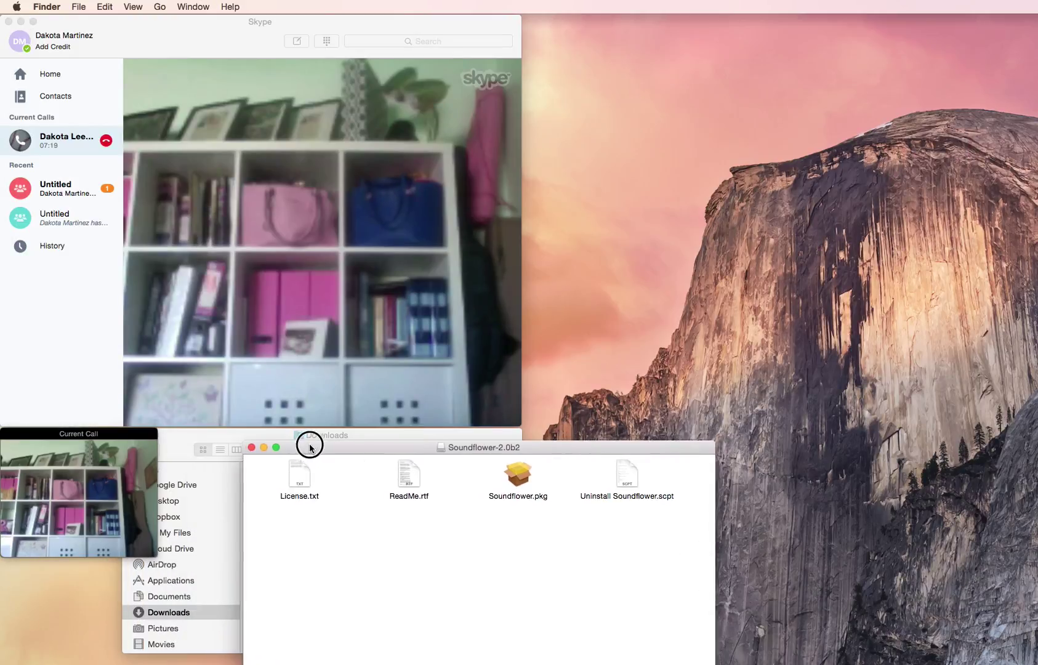
click(253, 446)
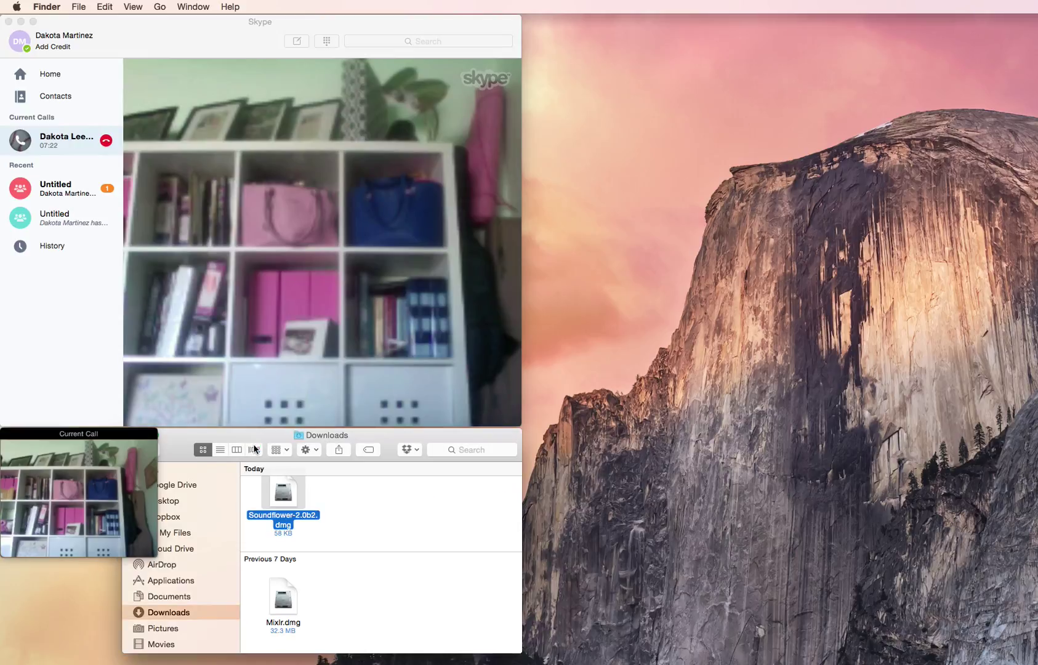
Step: Open Audio MIDI Setup, show the Audio Devices window and move it slightly higher on the desktop
key(super+space)
text(audi)
key(Return)
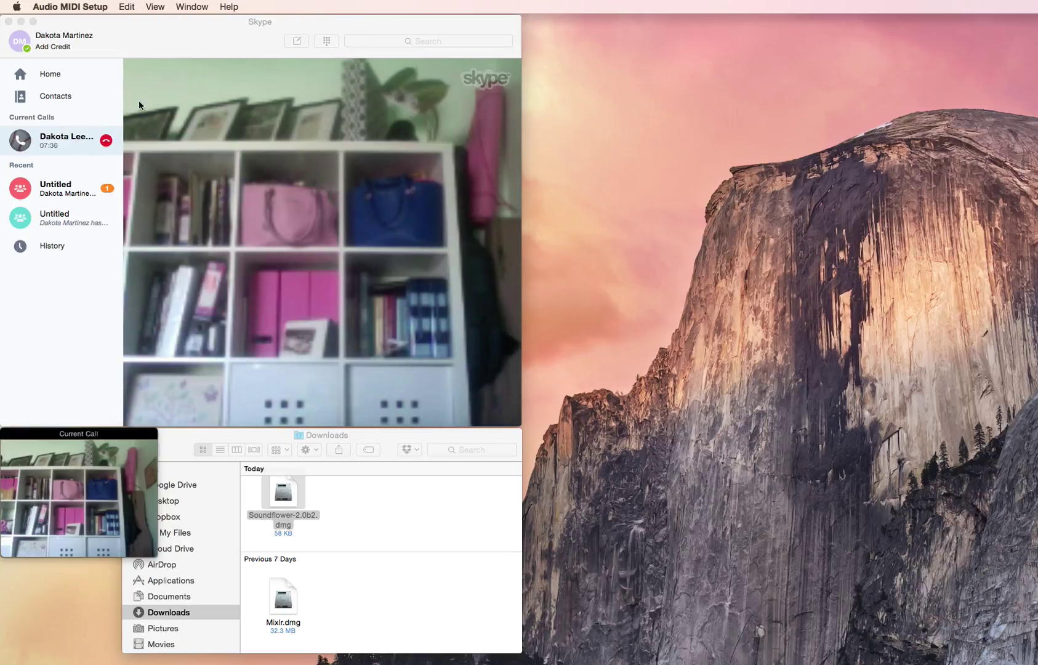
click(121, 6)
mouse_move(192, 6)
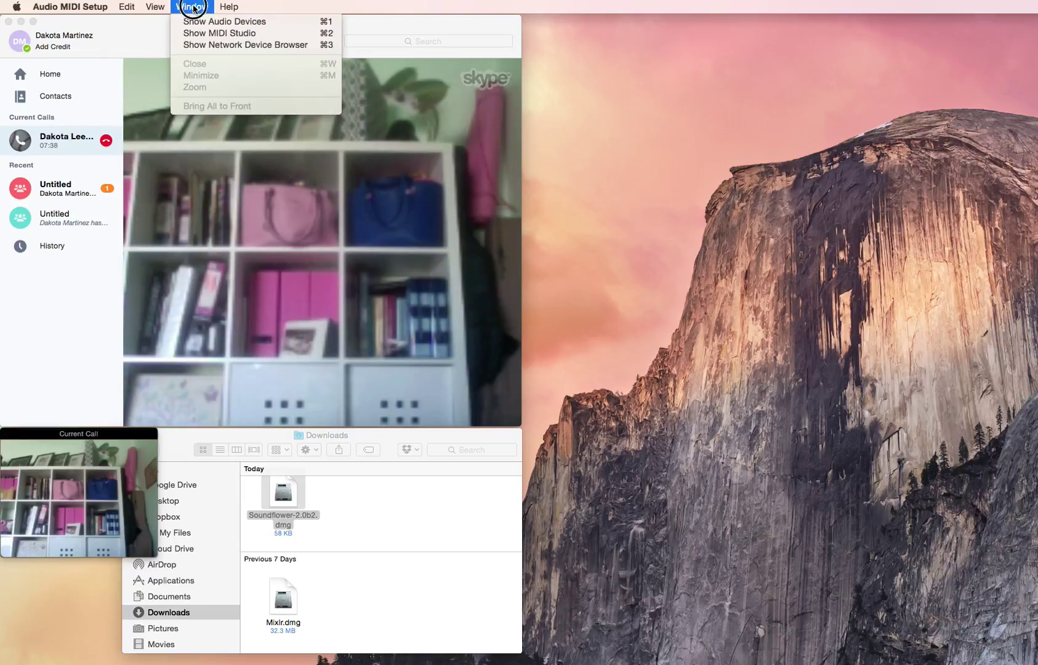
click(196, 27)
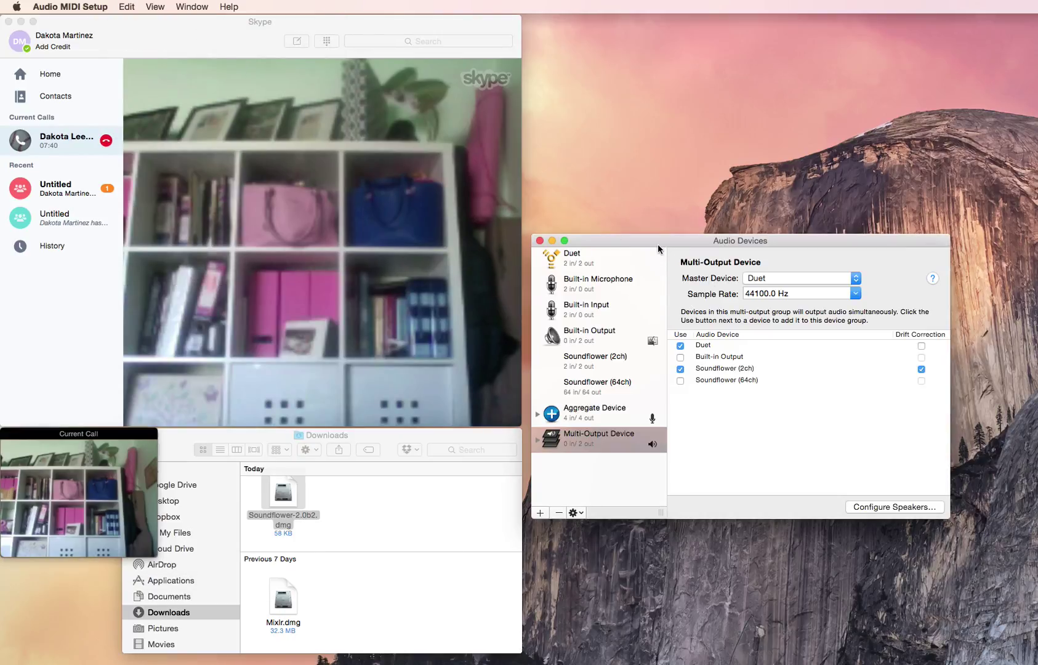
drag(654, 245, 652, 192)
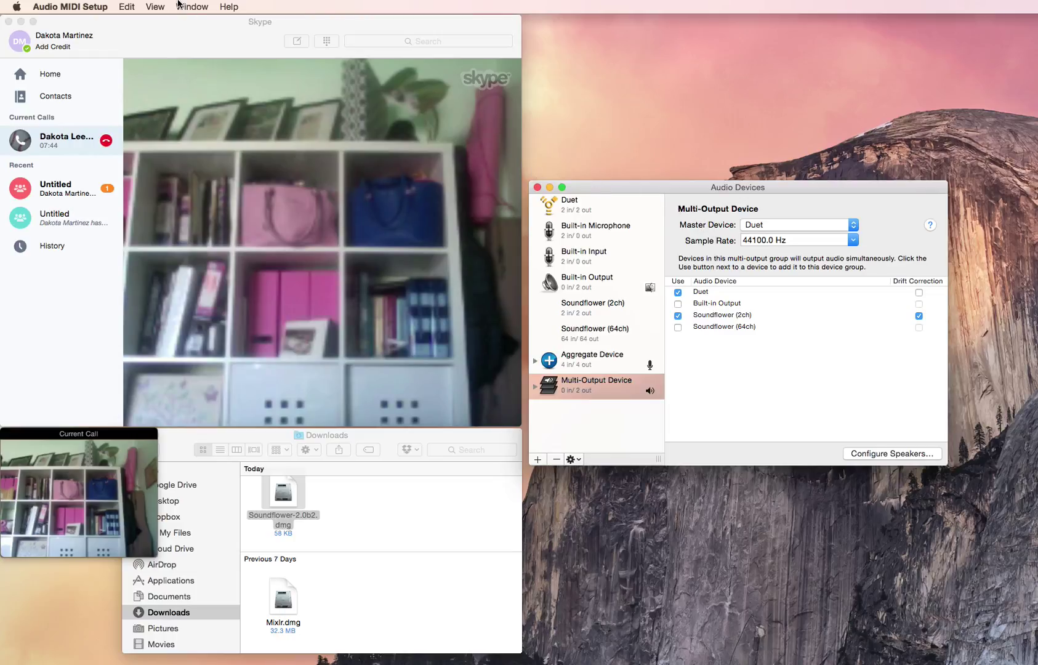
click(199, 7)
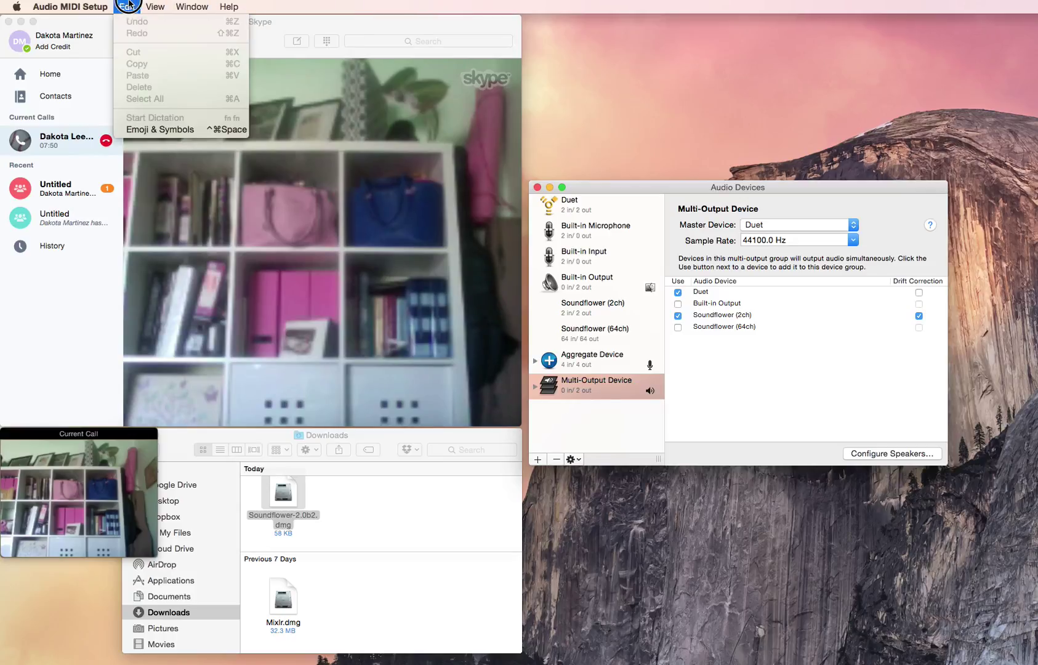
click(155, 6)
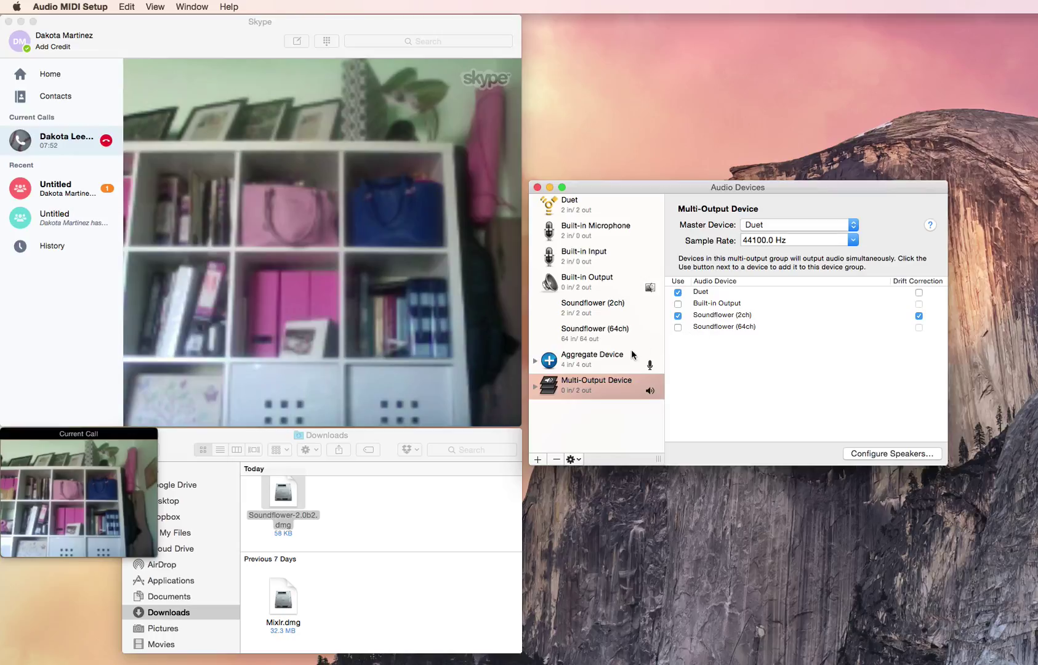
Step: Show the Aggregate Device's settings and try including the Built-in Microphone in it
click(595, 360)
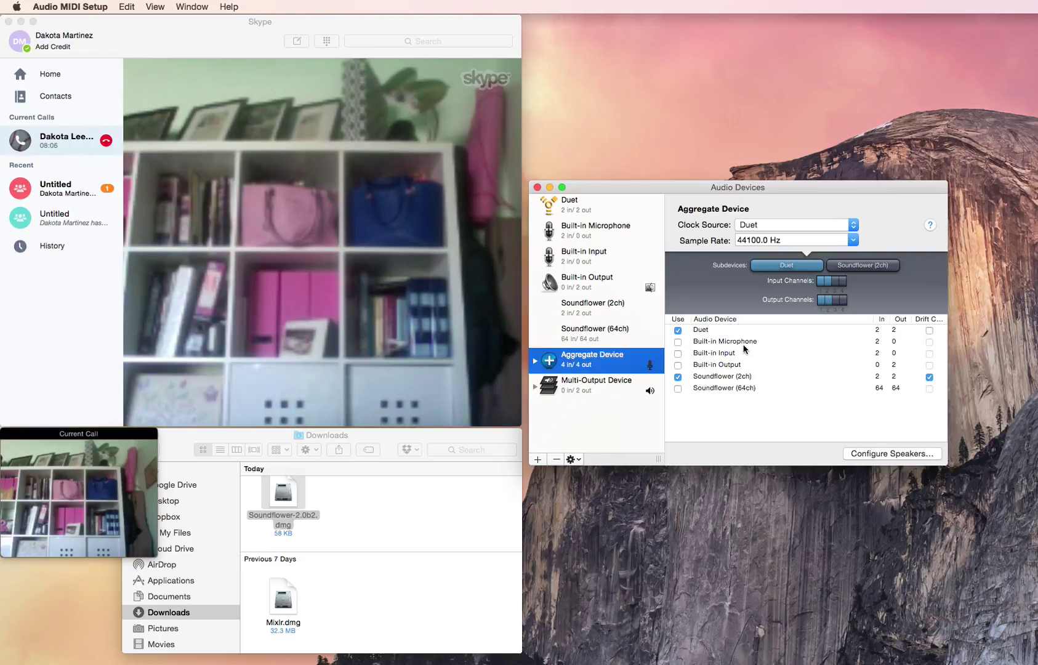
click(680, 343)
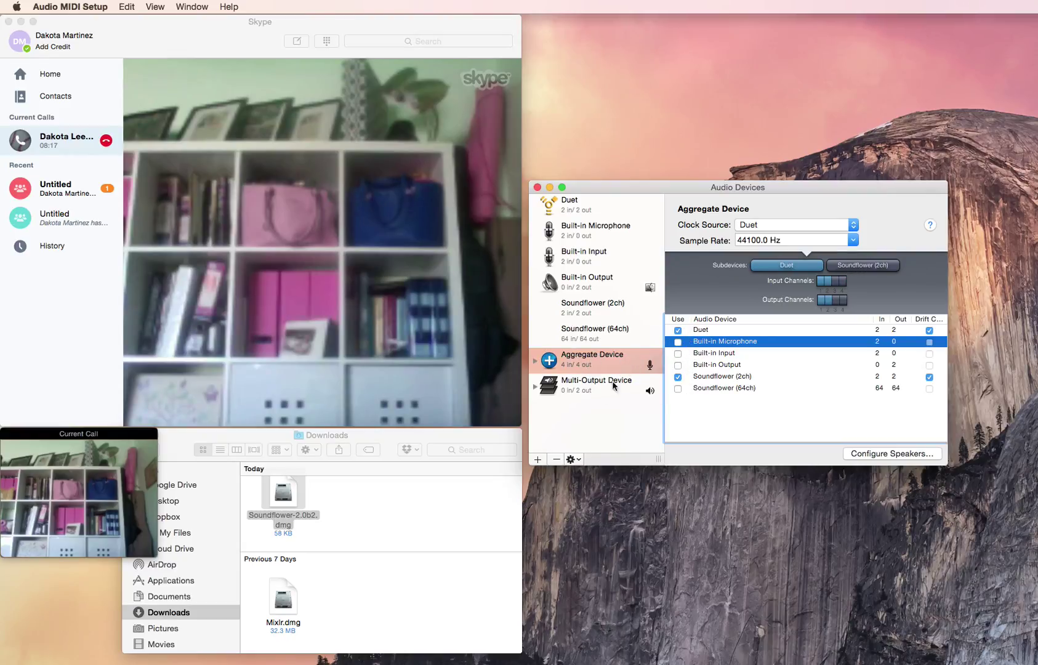
Step: Examine the options for creating an aggregate device and a multi-output device, without creating either
click(539, 459)
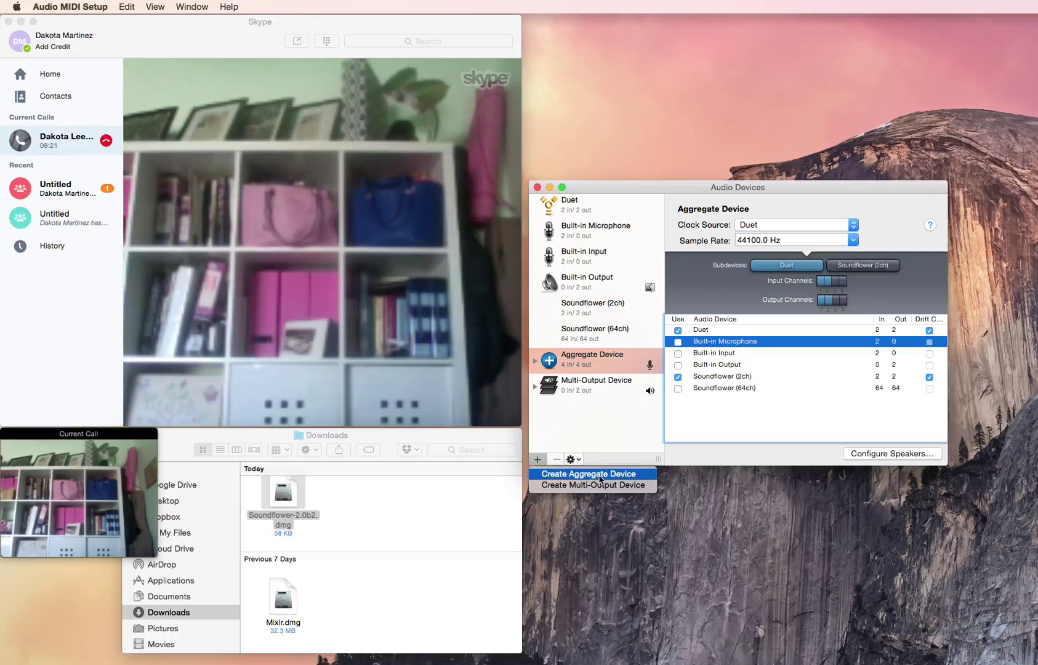
click(584, 427)
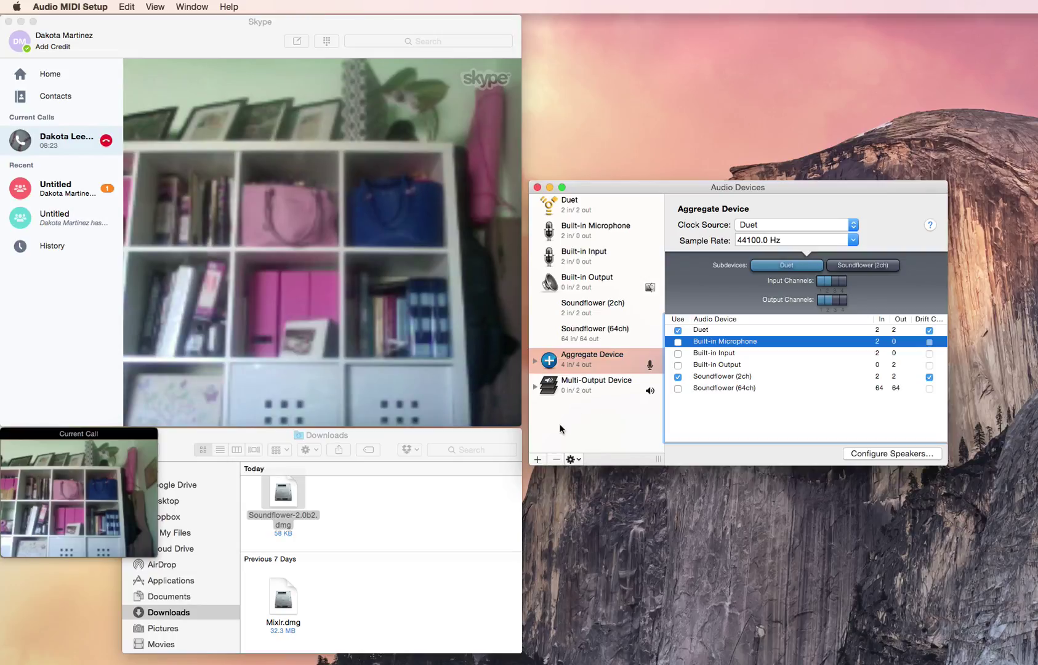
click(538, 459)
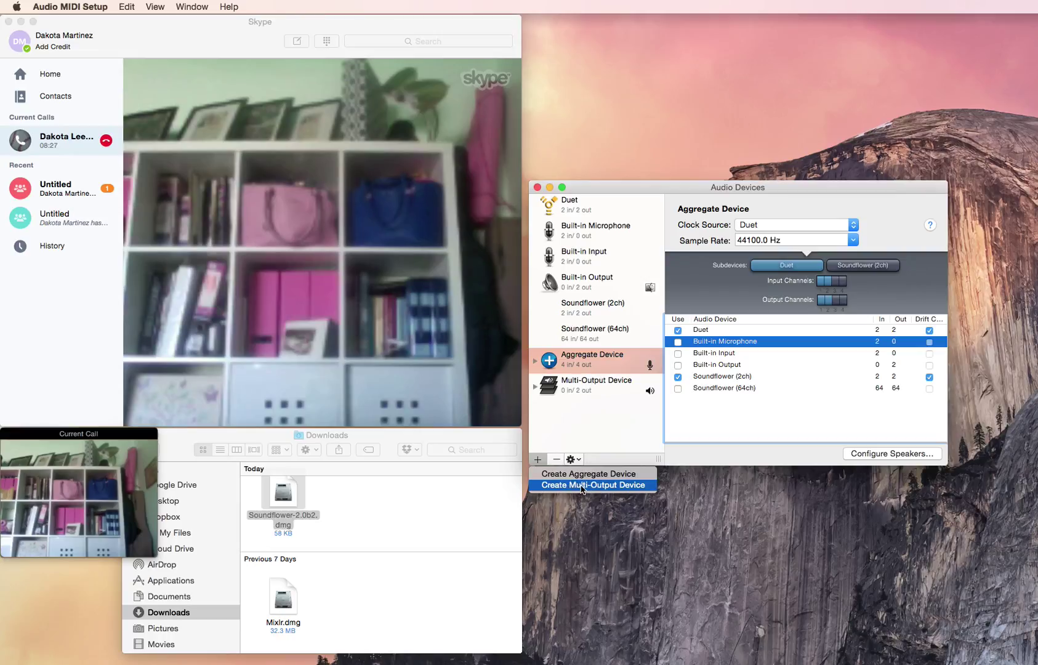
click(592, 405)
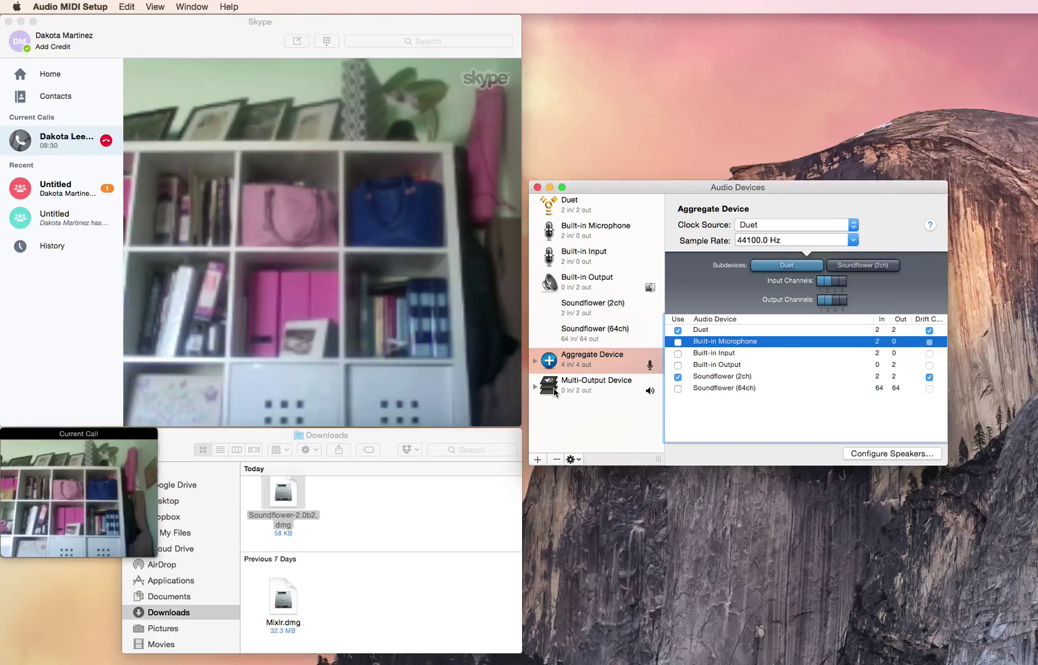
Step: Try including Built-in Output in the Multi-Output Device and check which sound input and output options the Aggregate and Multi-Output devices offer
click(591, 398)
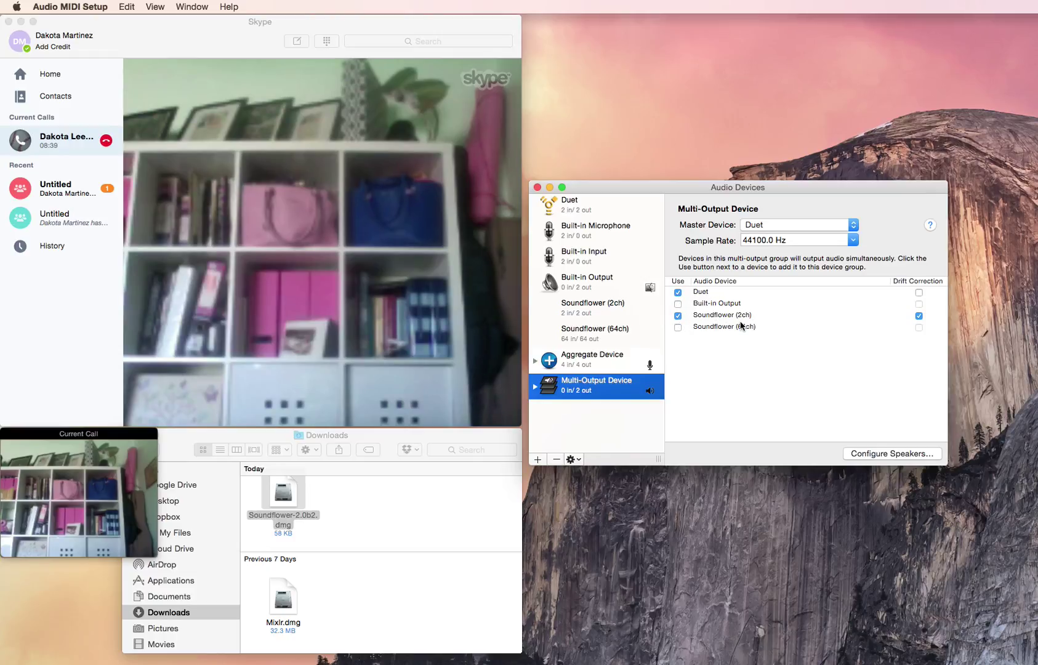
click(677, 304)
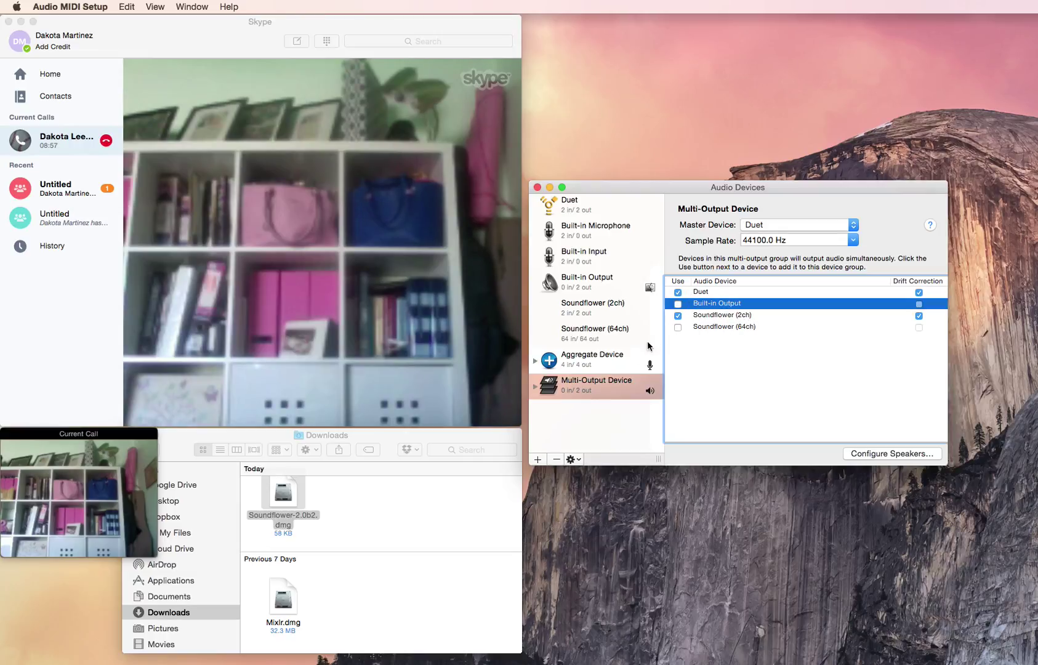
right_click(591, 360)
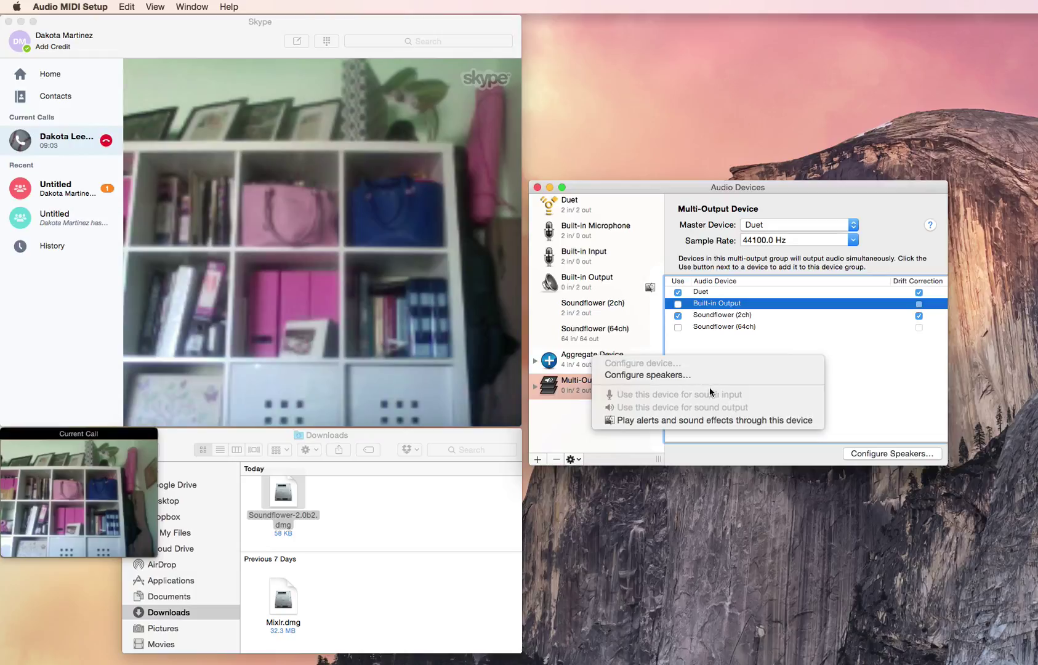
click(667, 350)
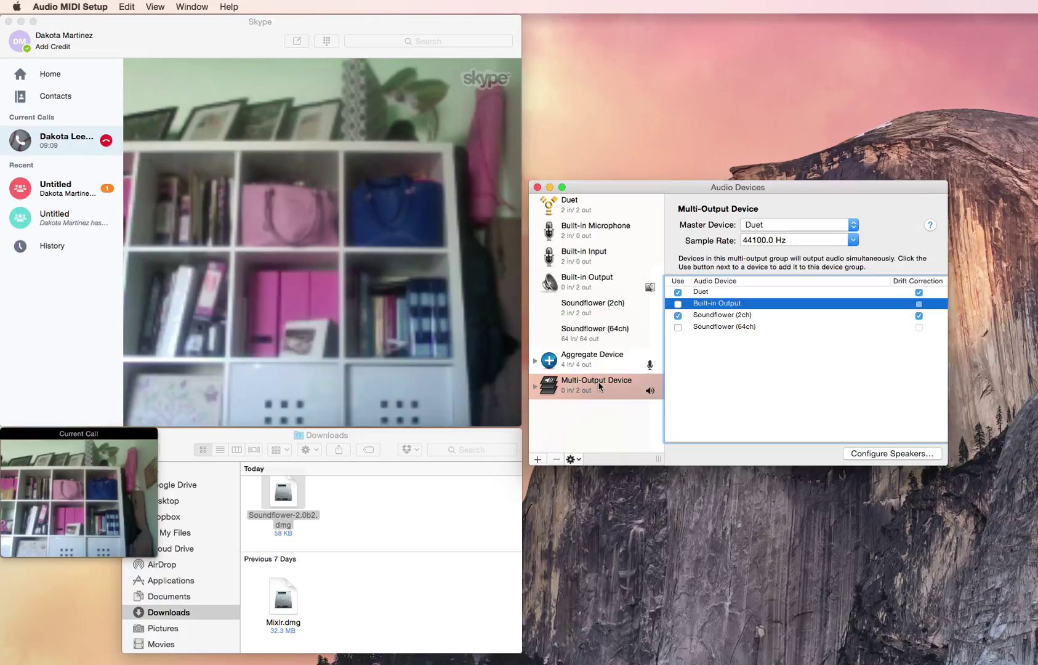
right_click(589, 390)
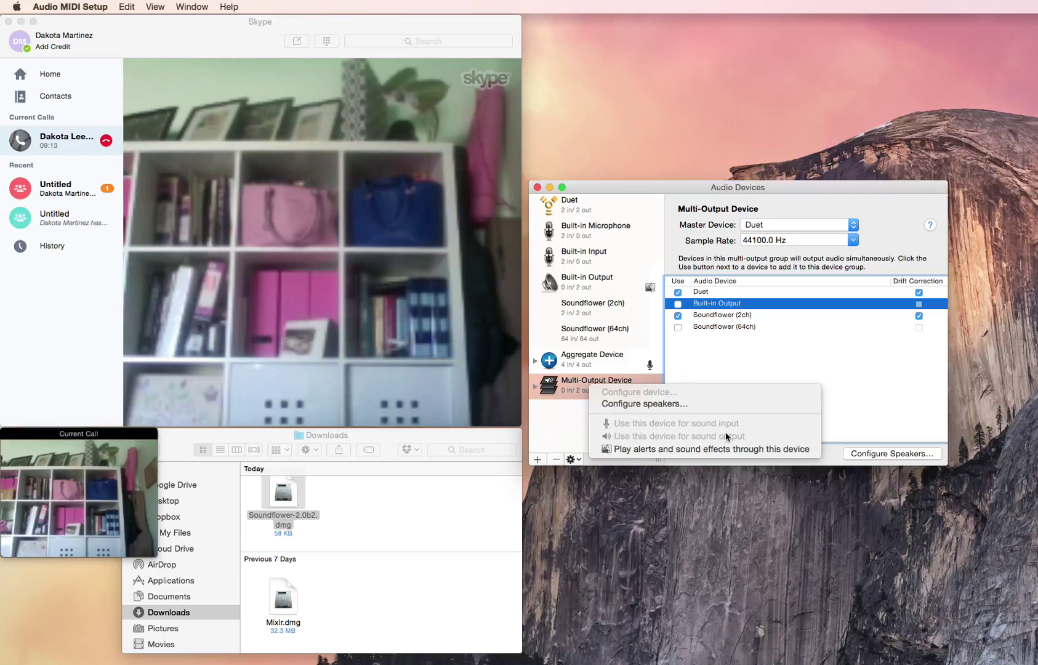
click(694, 377)
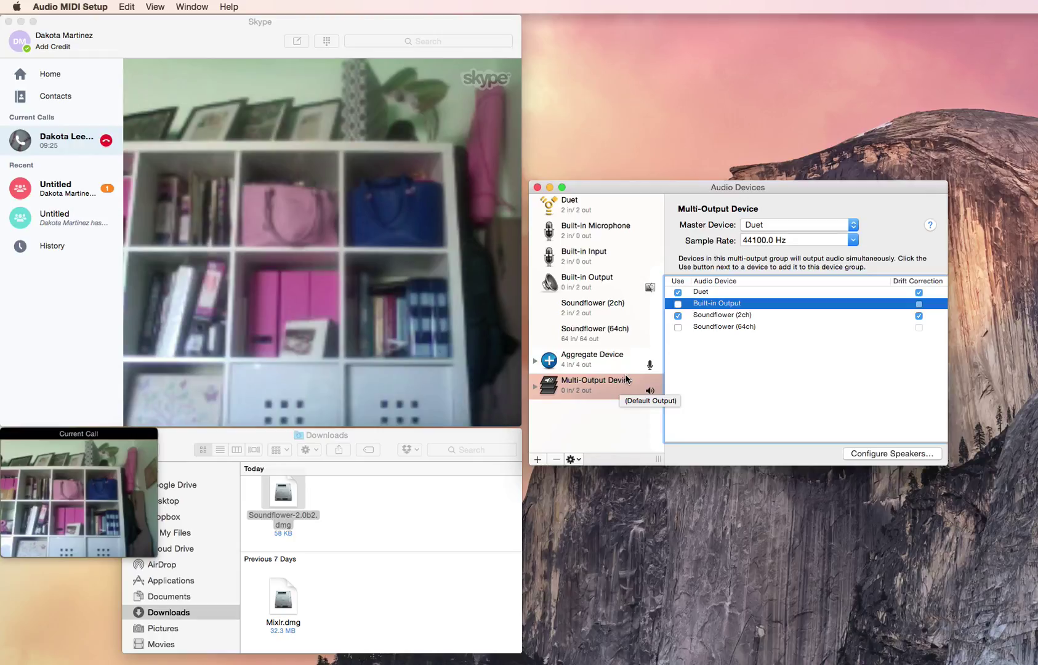
Step: Compare which audio devices are included in the Aggregate Device and in the Multi-Output Device
click(614, 359)
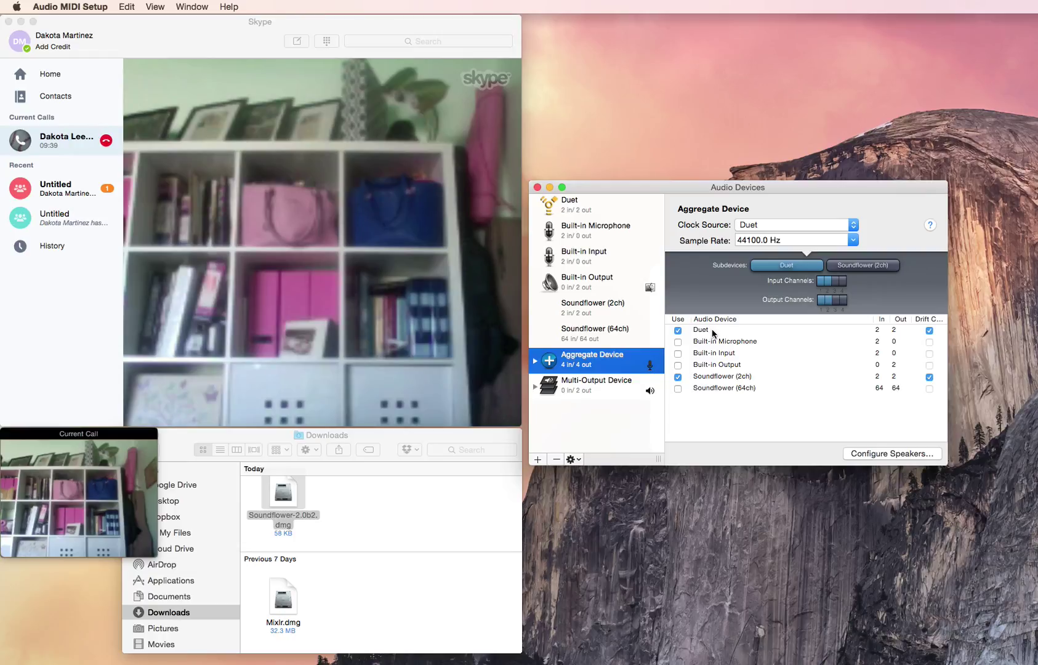
click(608, 382)
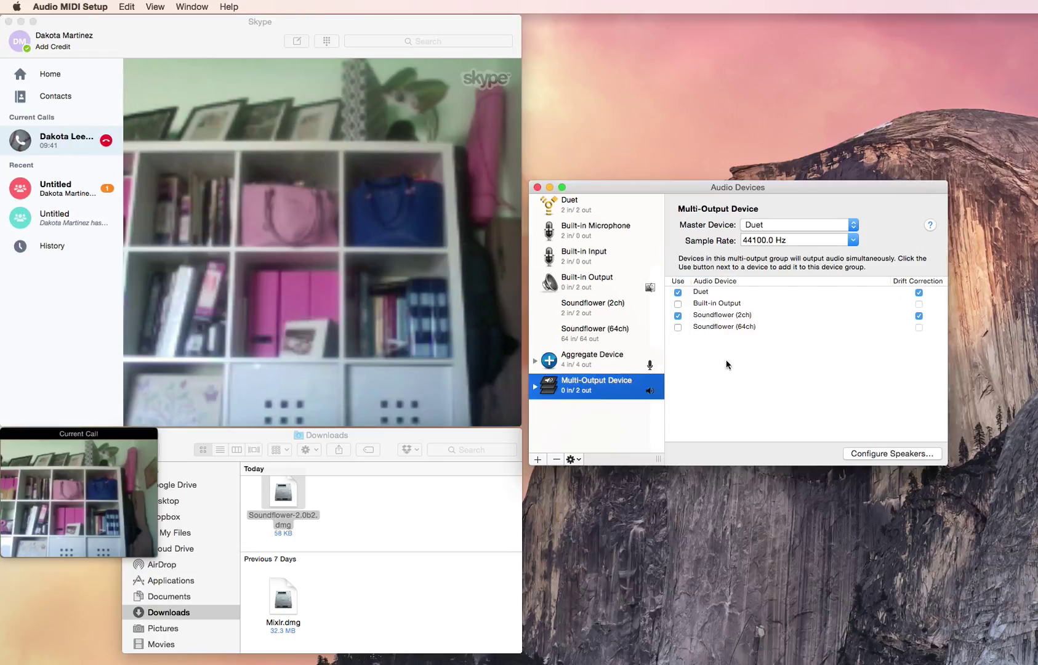
click(576, 352)
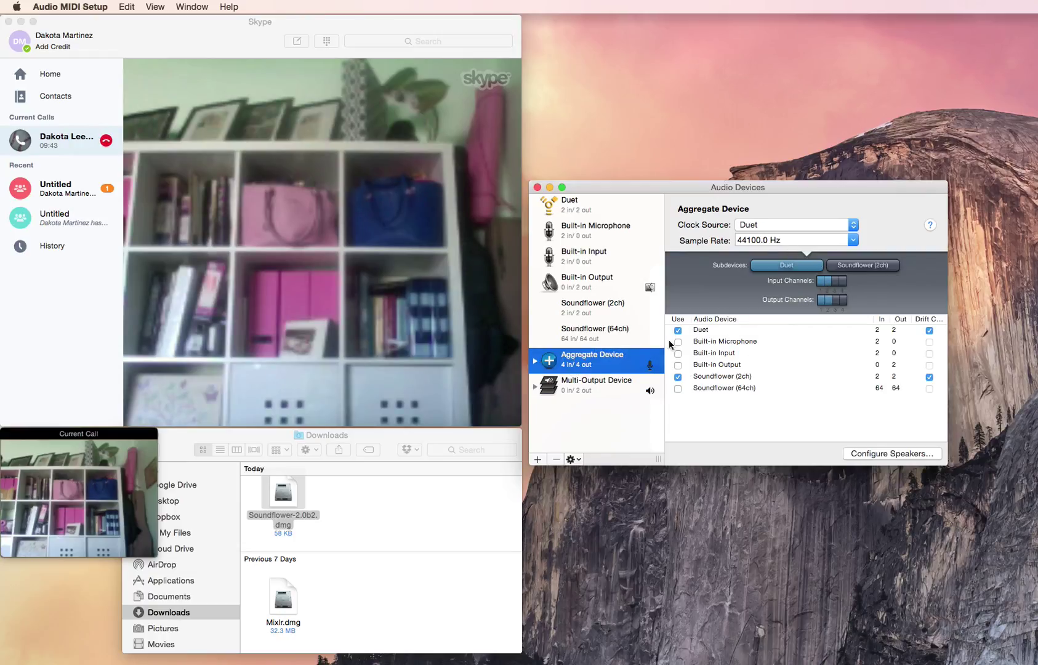
Step: In the Multi-Output Device, exclude Duet and include it again alongside Soundflower (2ch)
click(601, 388)
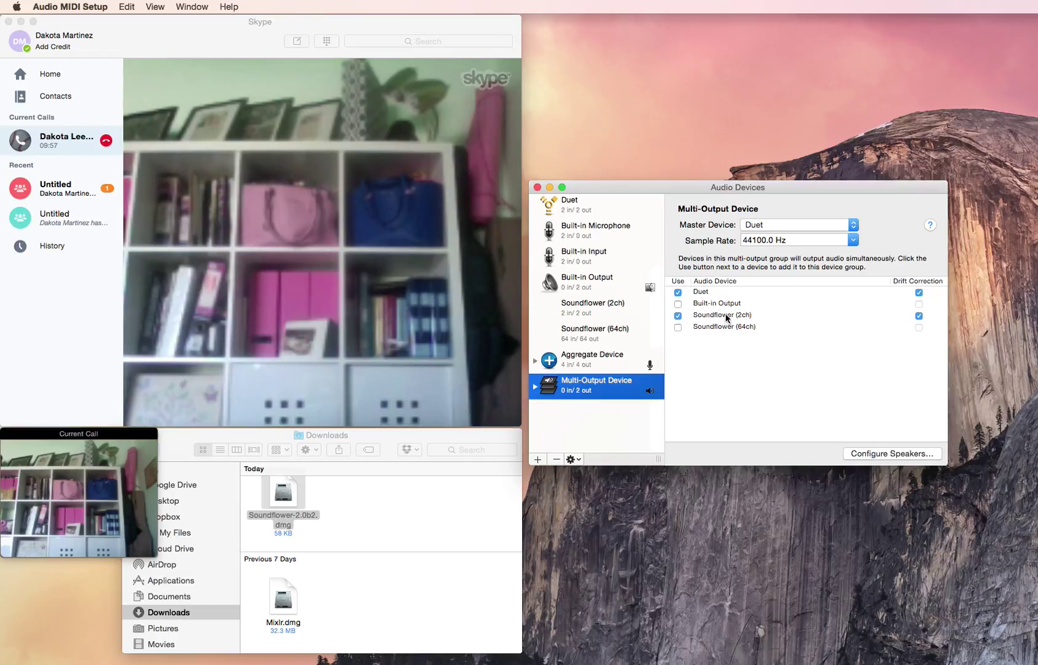
click(677, 293)
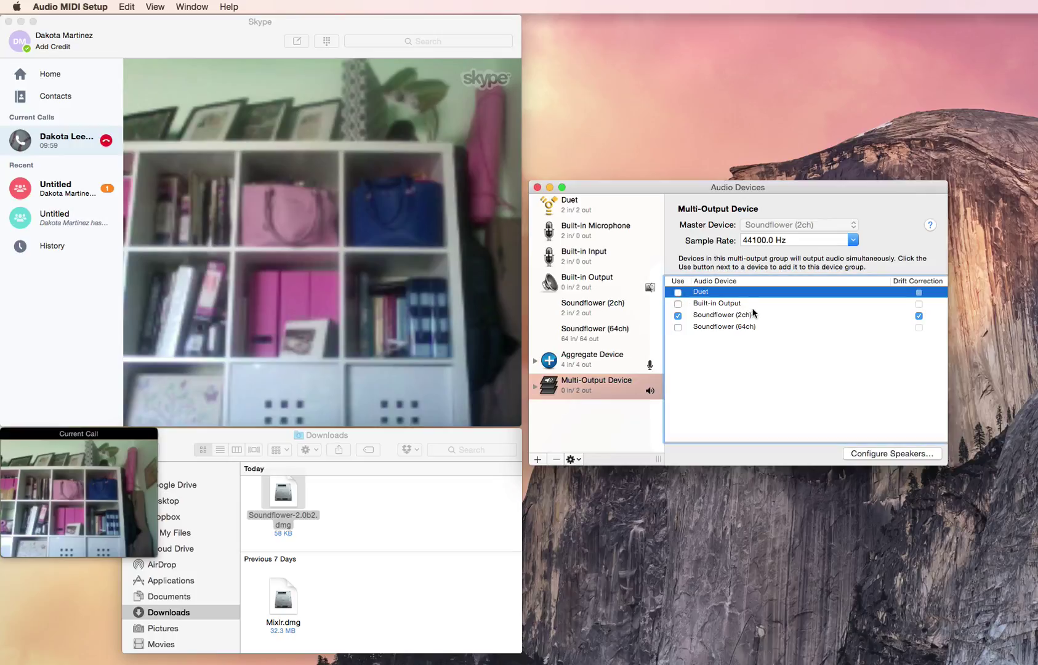
click(679, 292)
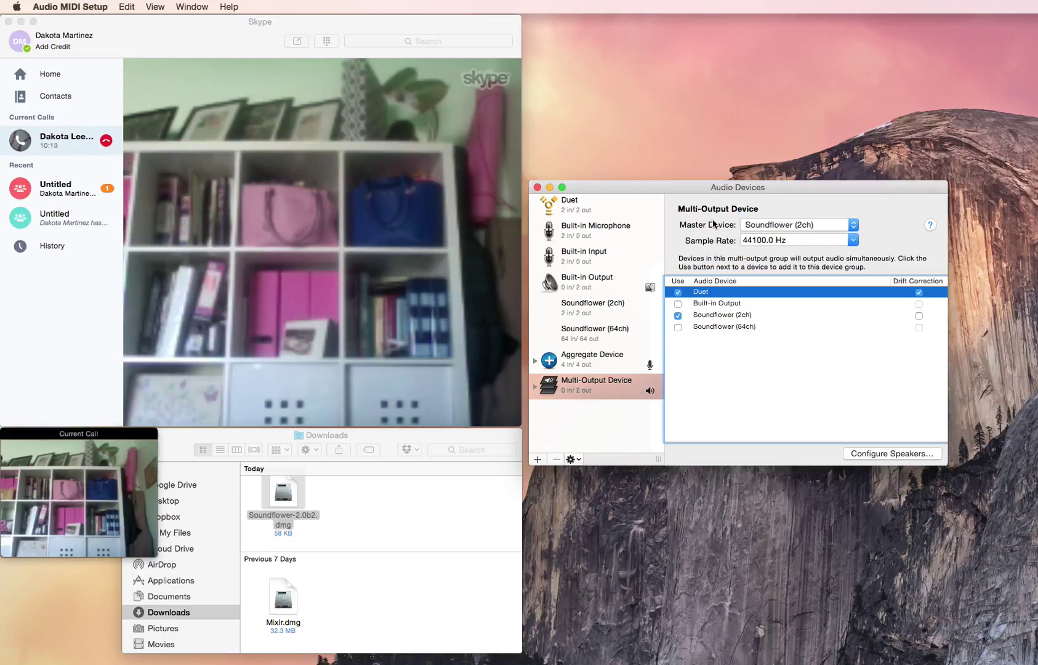
Step: Switch to Skype, open its Audio/Video preferences and place that window beside the call, over the Audio Devices window
click(349, 24)
click(79, 6)
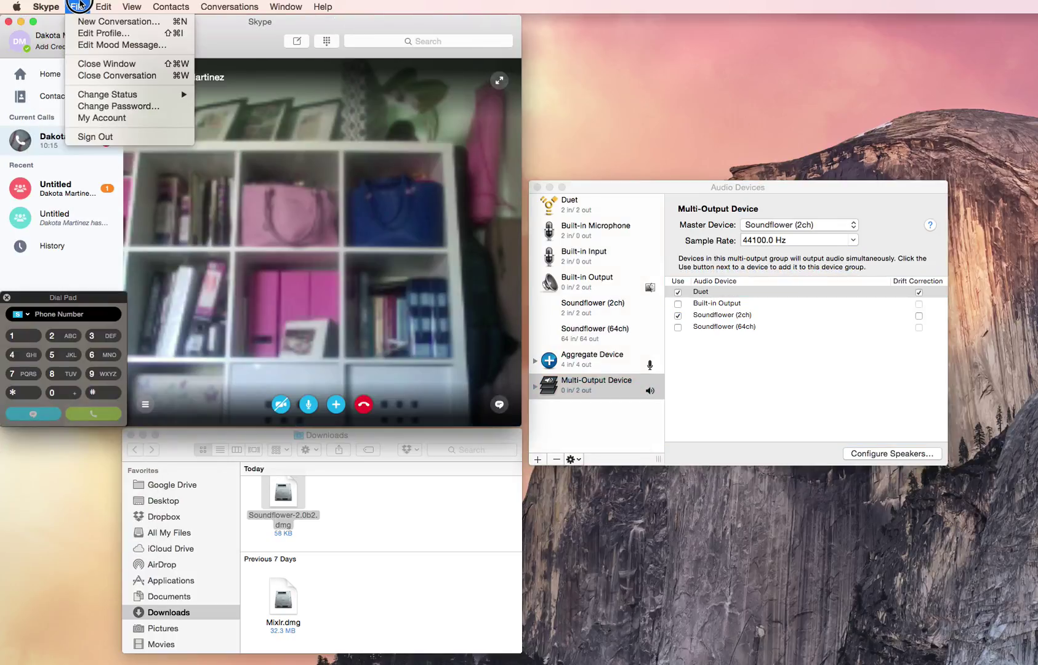
click(74, 37)
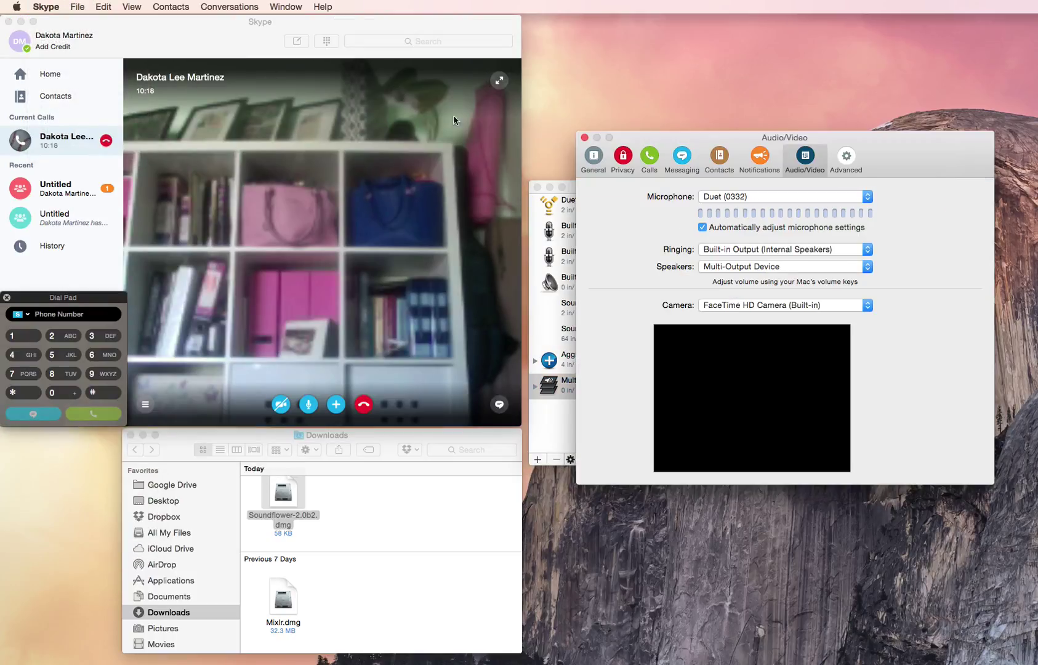
drag(688, 137, 643, 20)
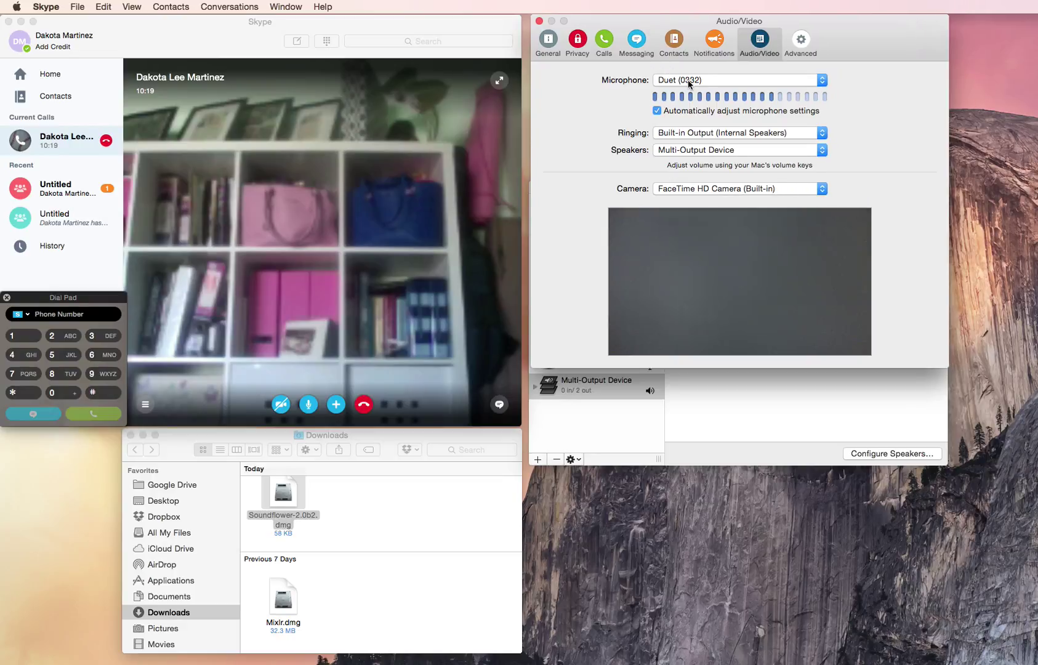
Step: Choose Duet (0332) as Skype's microphone and Multi-Output Device as its speakers
click(688, 84)
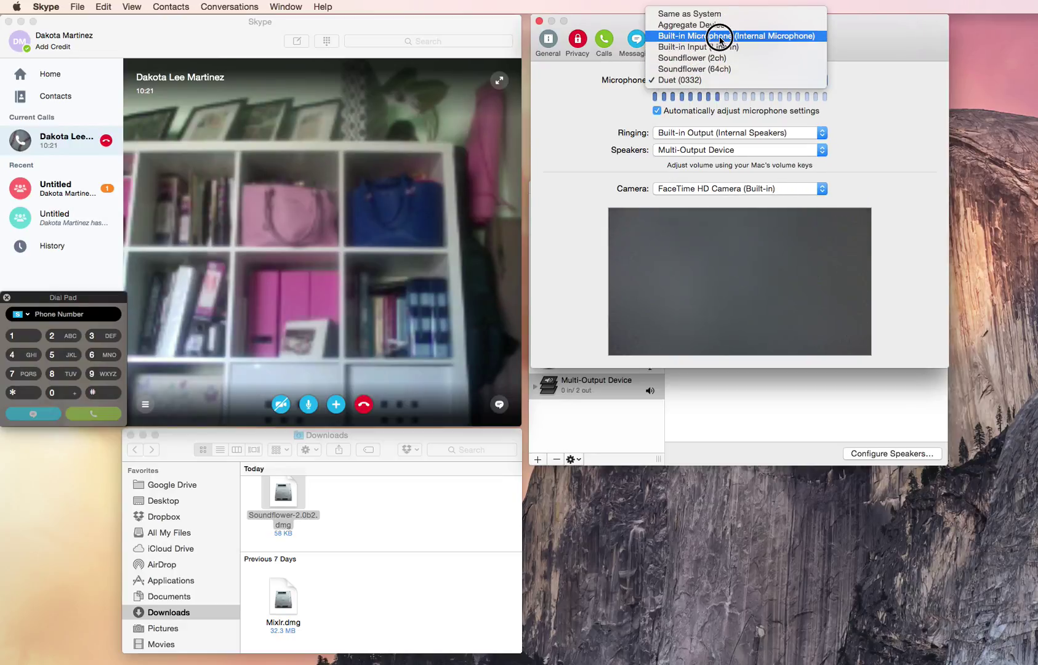
click(712, 81)
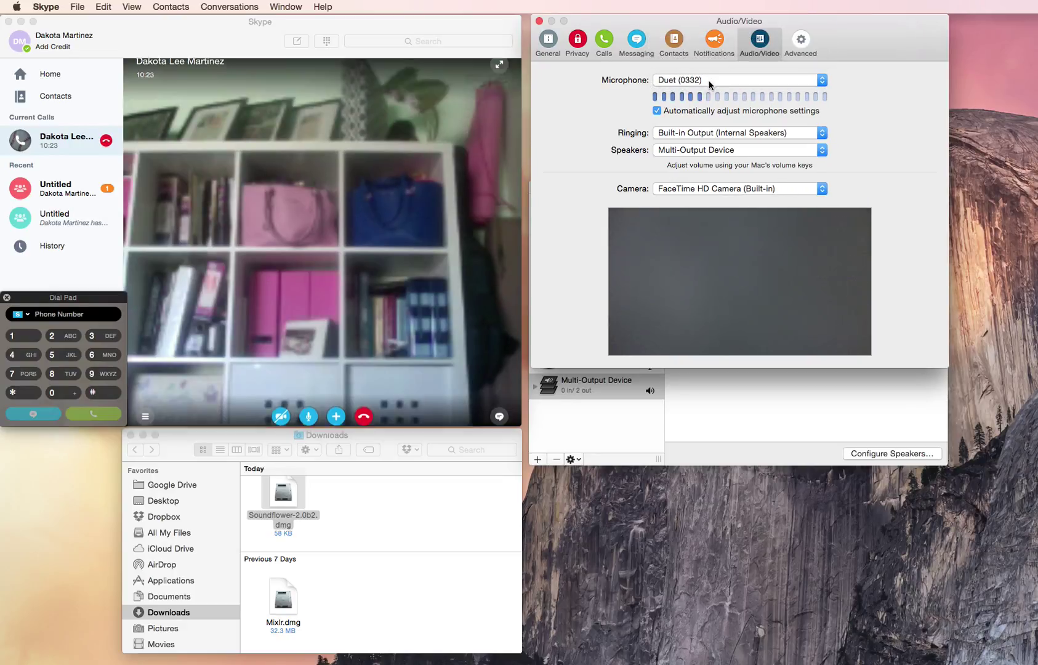
click(711, 154)
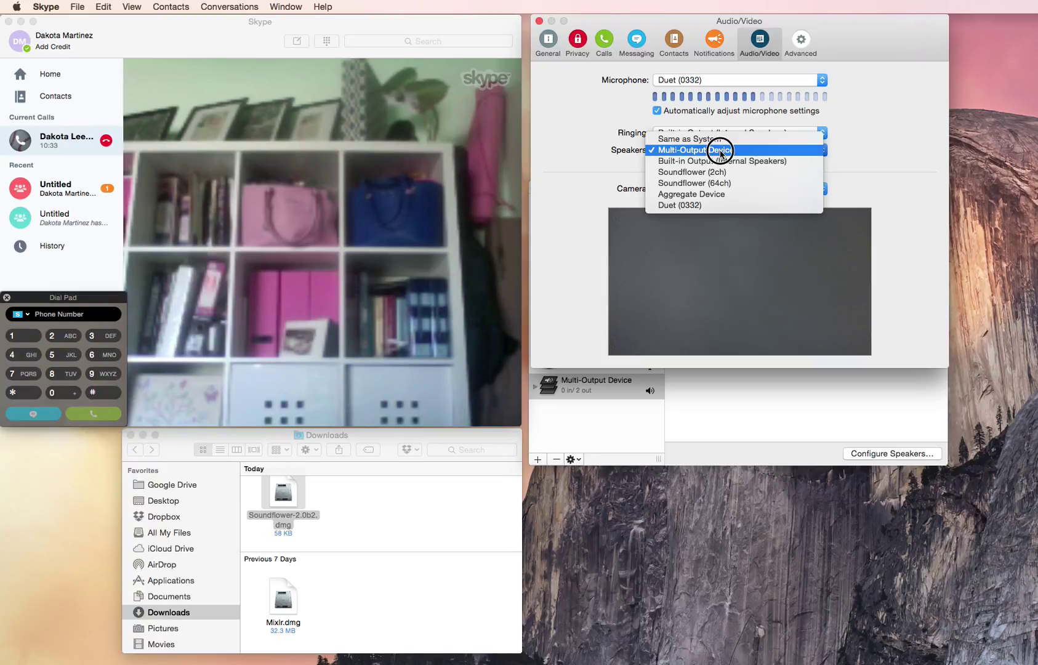
click(721, 152)
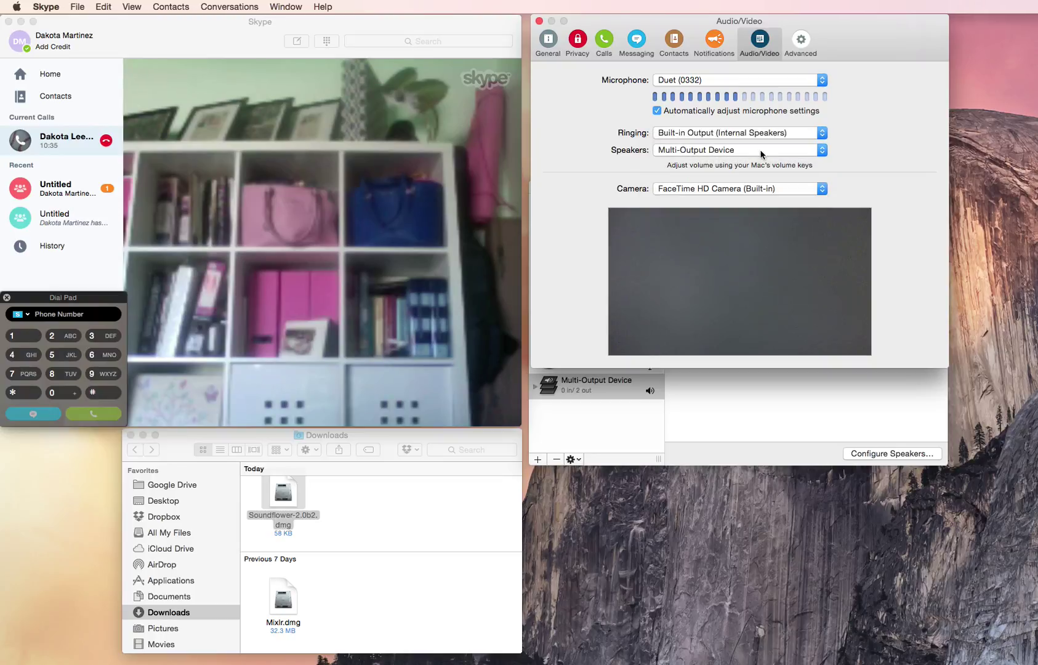
Step: Bring the Audio Devices window to the front and move it below Skype's microphone, speaker and camera settings
click(694, 440)
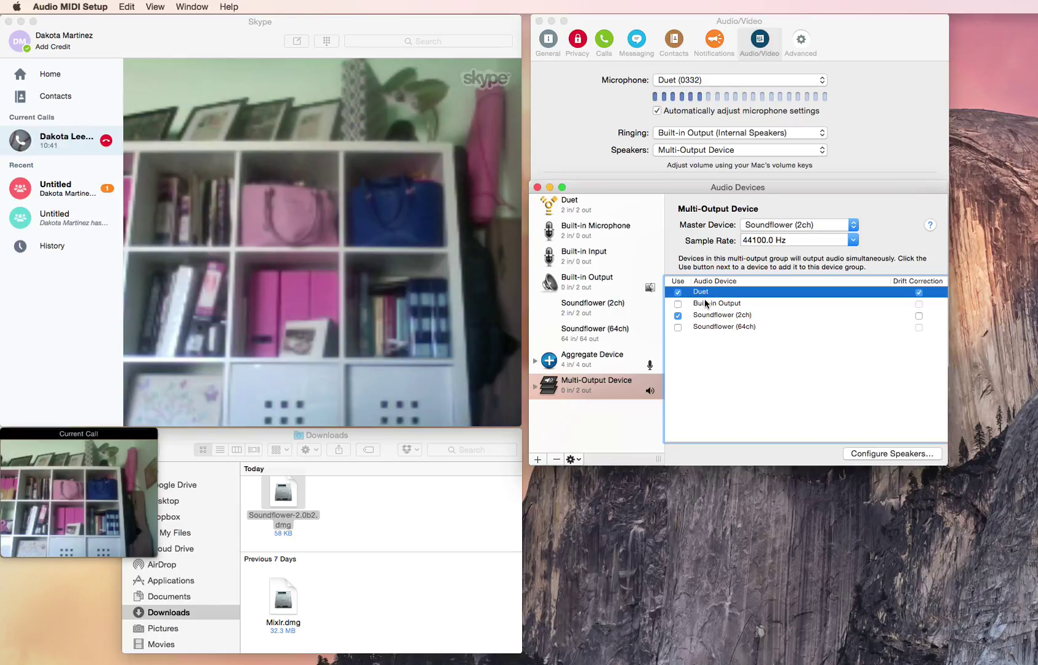
drag(656, 188, 653, 328)
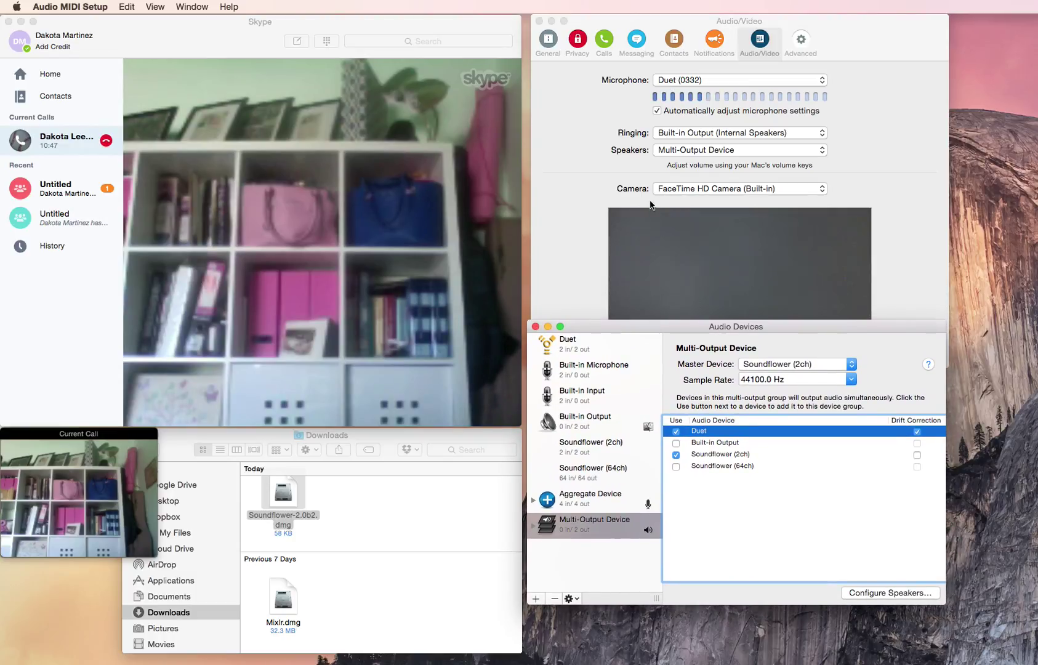
Step: Switch to QuickTime Player, open a new audio recording and place its window over the Downloads folder window
key(super+space)
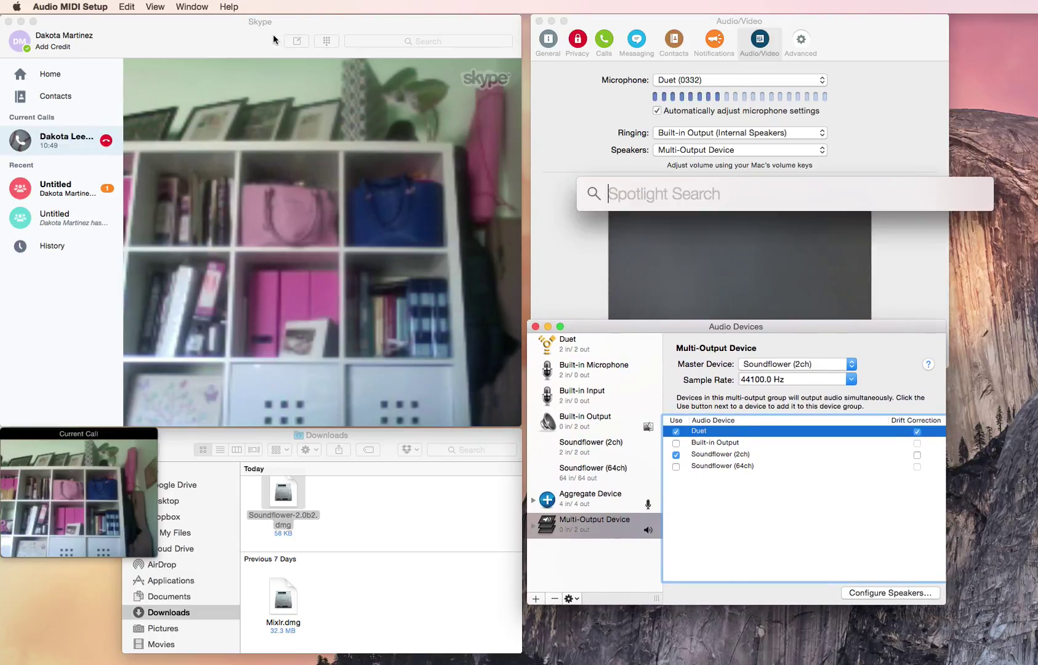
text(qui)
key(Return)
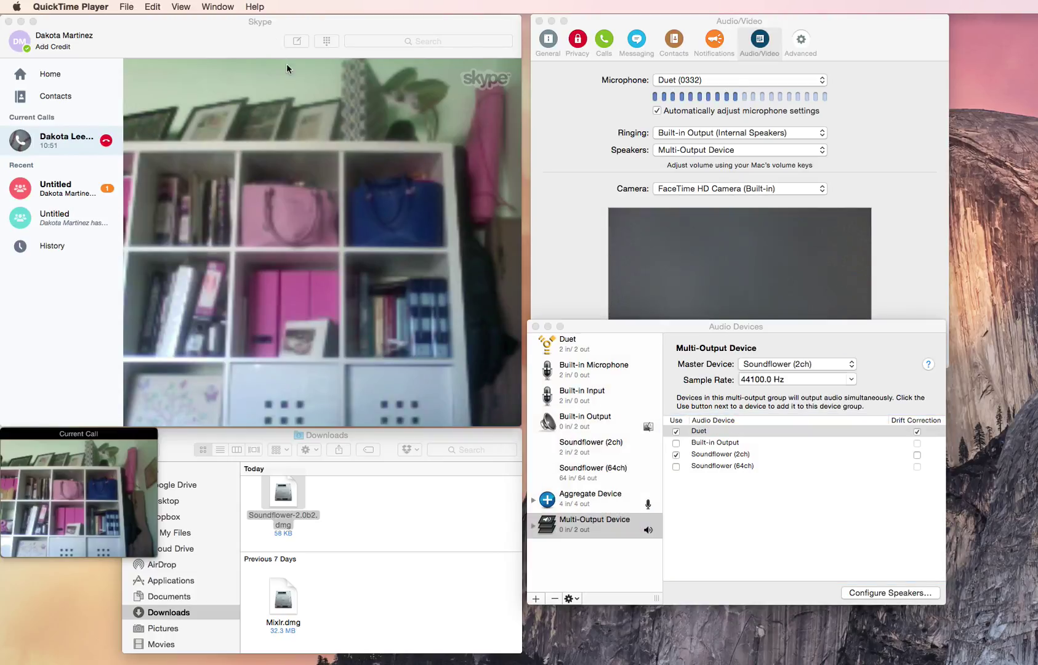
click(132, 6)
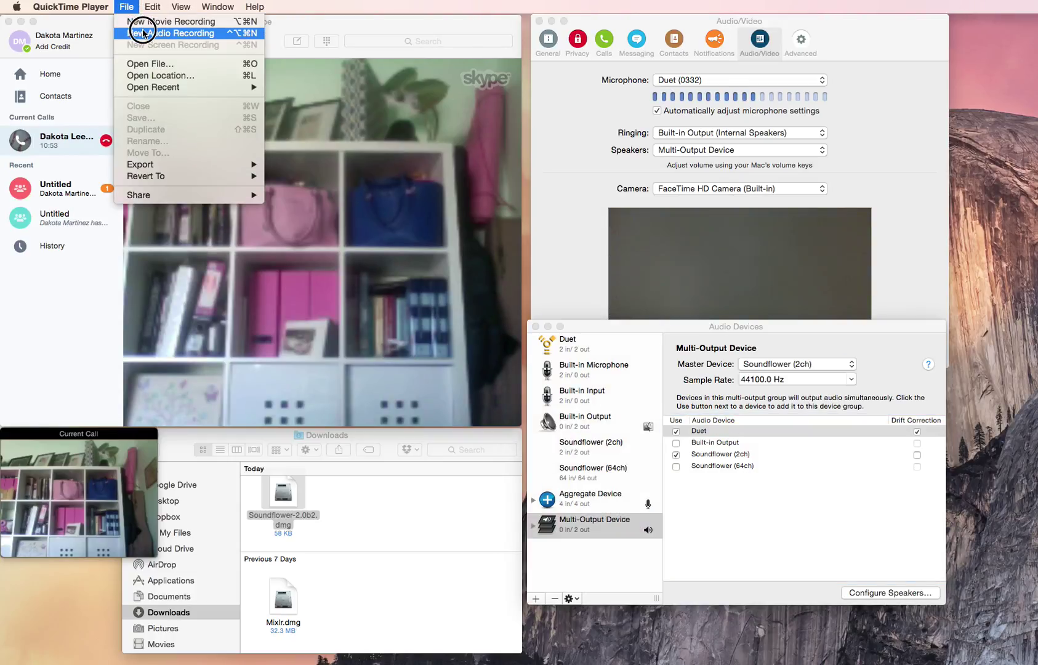
click(144, 33)
drag(169, 116, 326, 496)
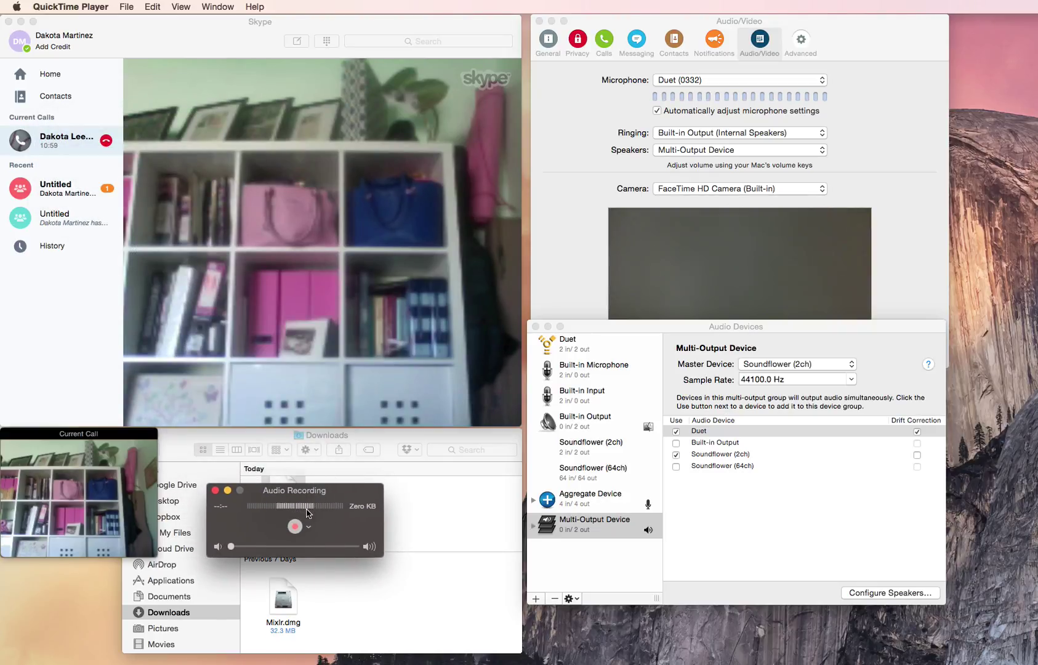
Step: Choose Aggregate Device as the recording microphone and record about 36 seconds of the Skype call
click(308, 527)
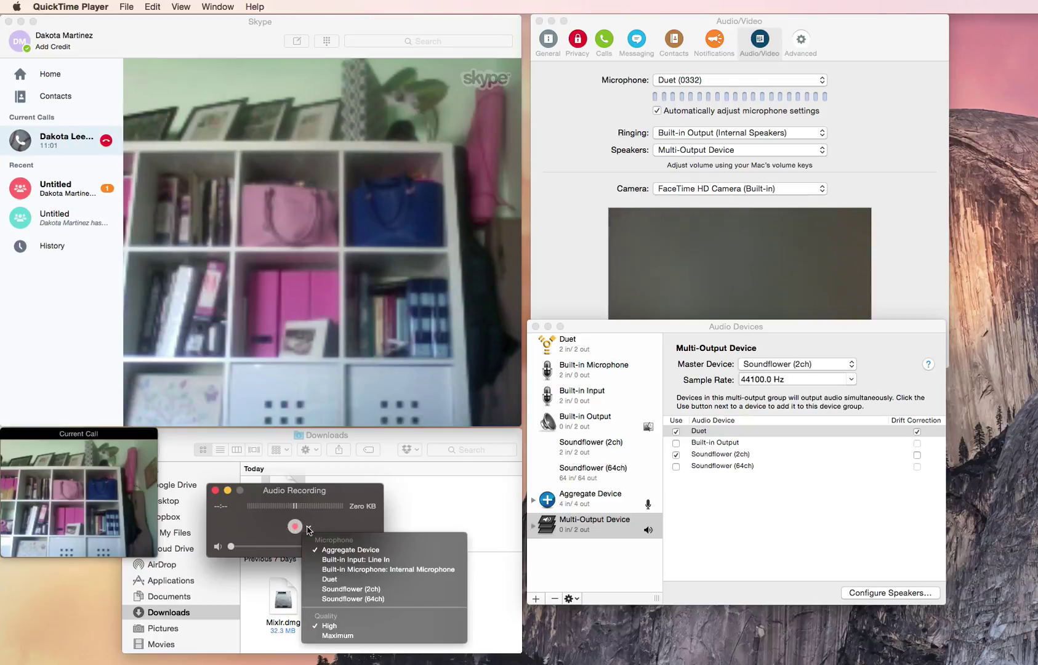
click(380, 550)
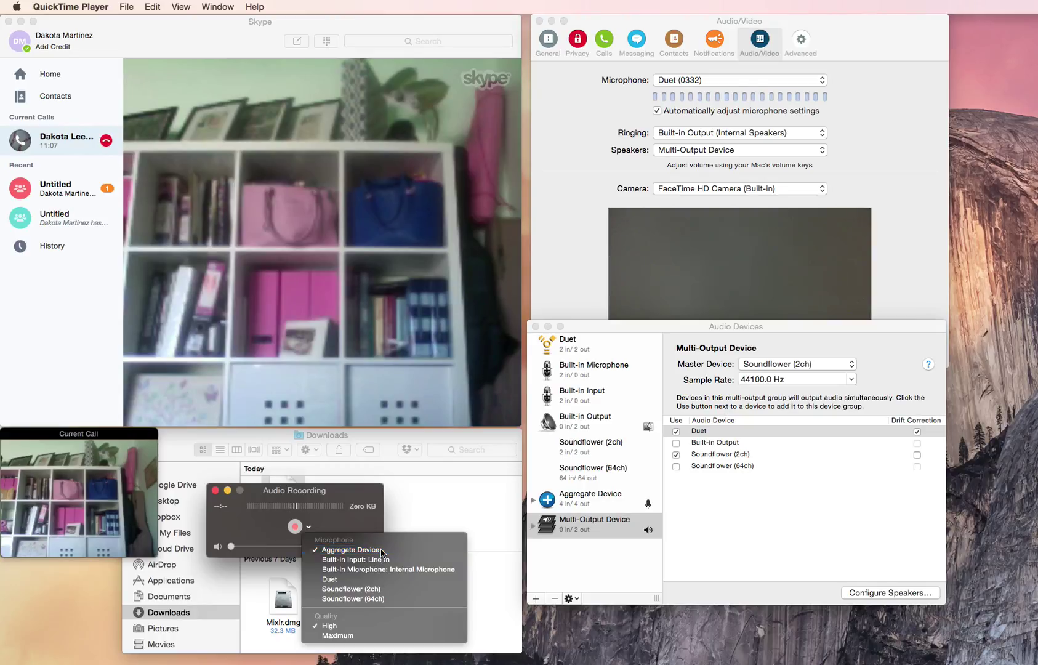
click(295, 526)
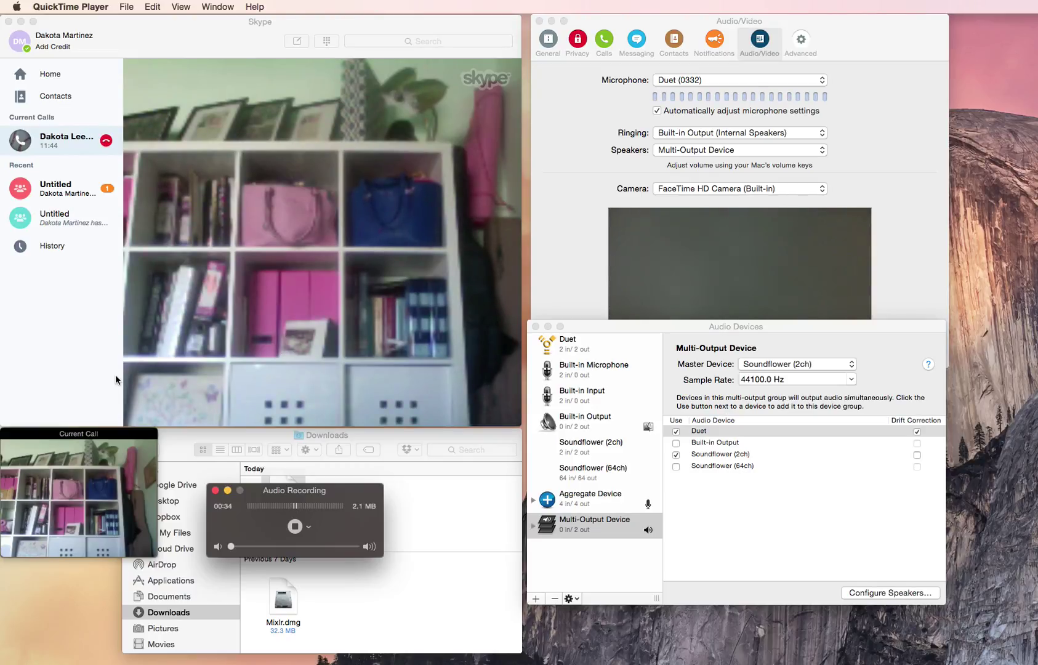
click(296, 528)
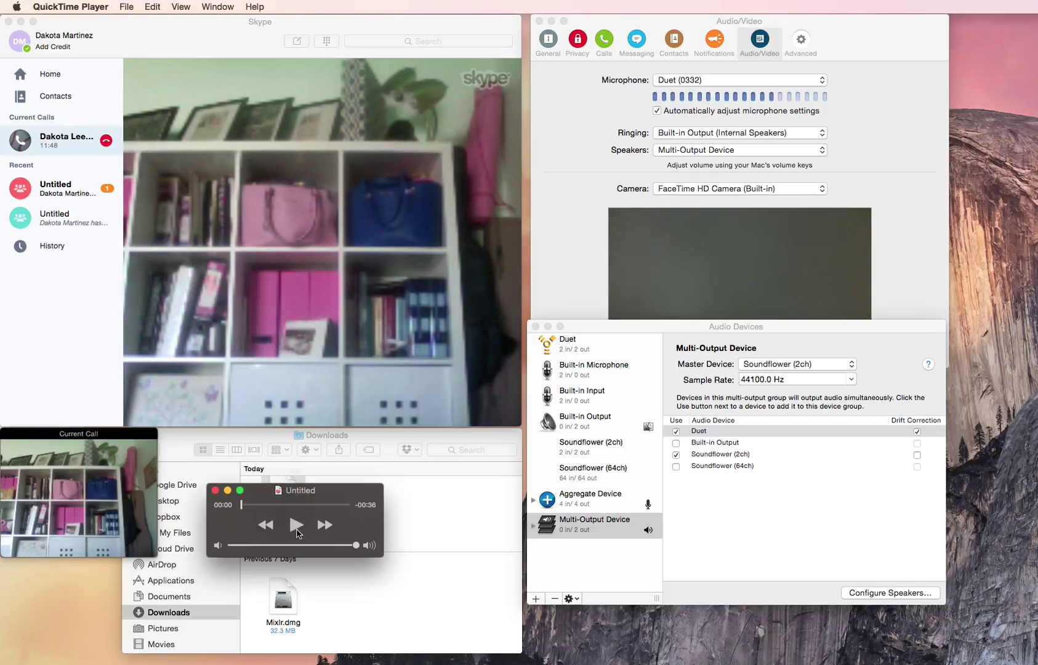
Step: Play back the new audio recording to check it and pause it at about 27 seconds
click(296, 528)
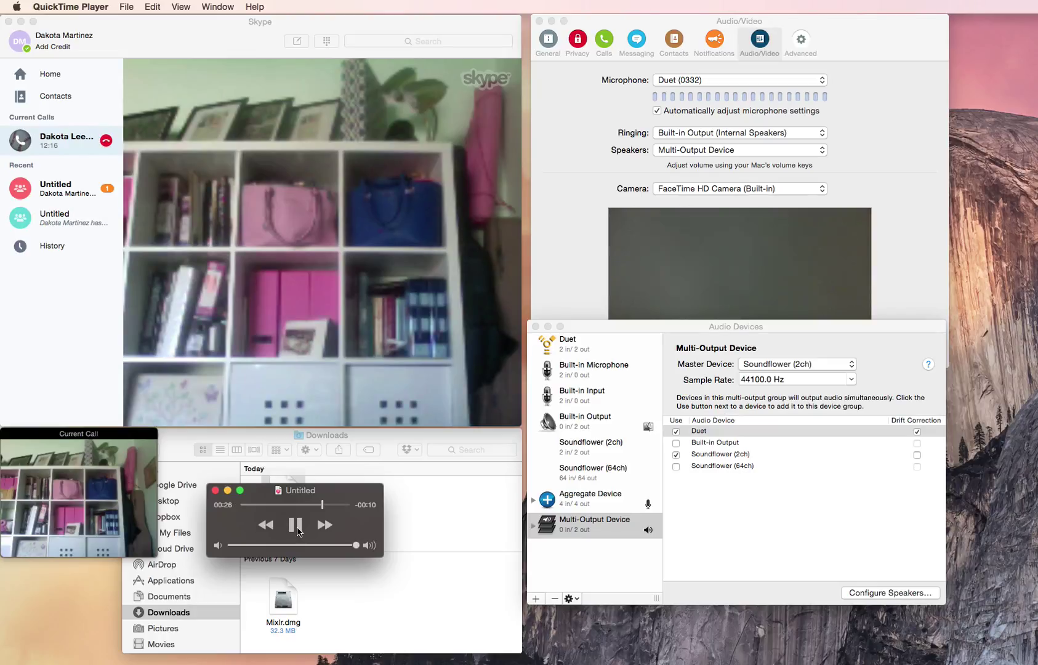
click(296, 525)
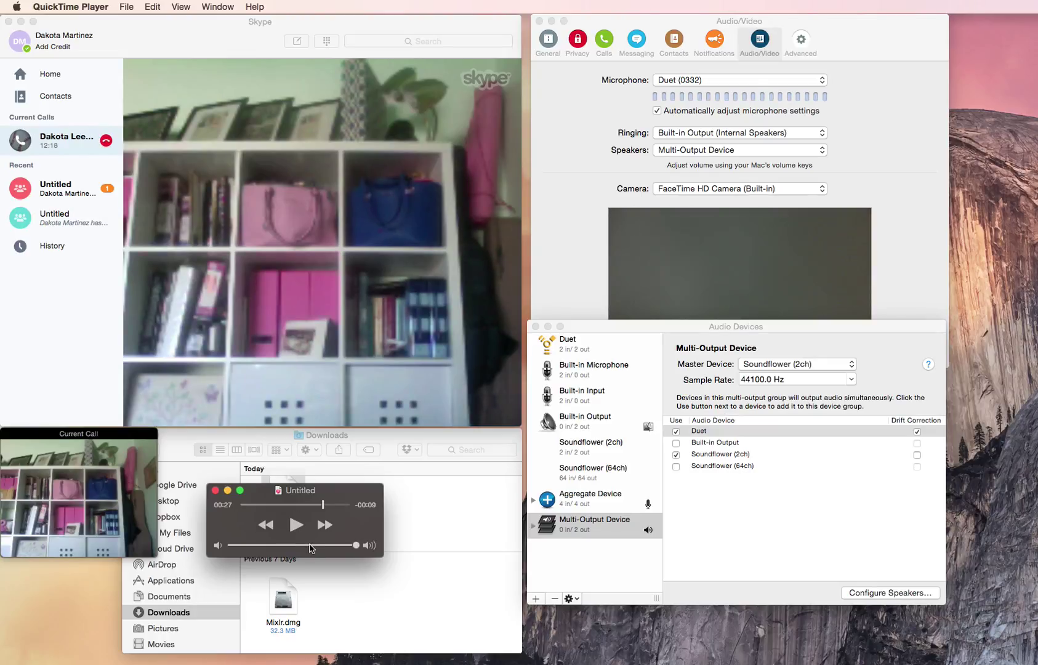